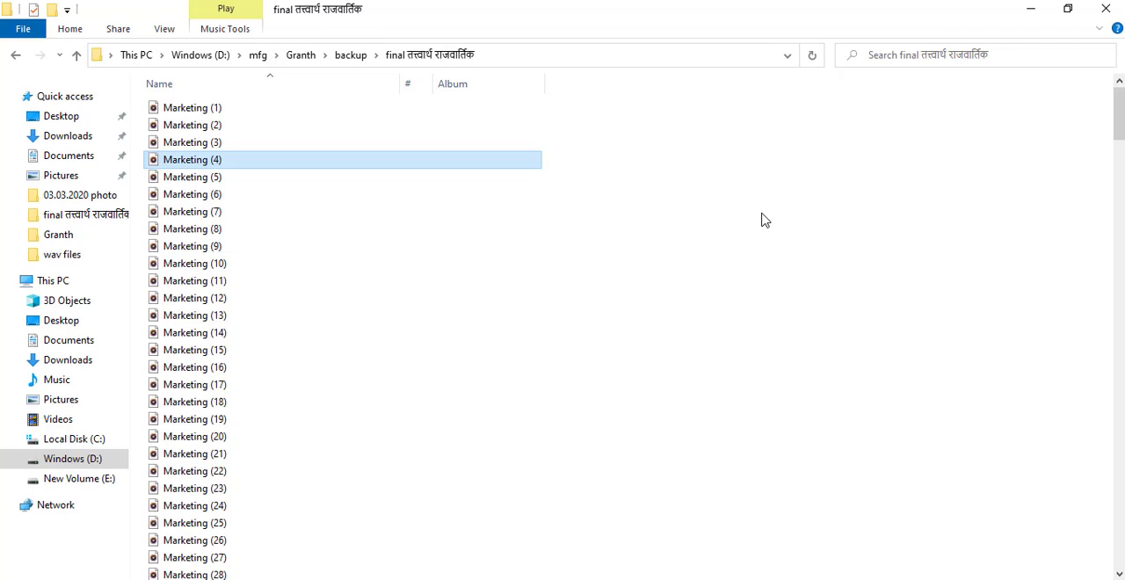
Open the tv workbook from the desktop and examine the original MP3 file names in Column1.
key("super+d")
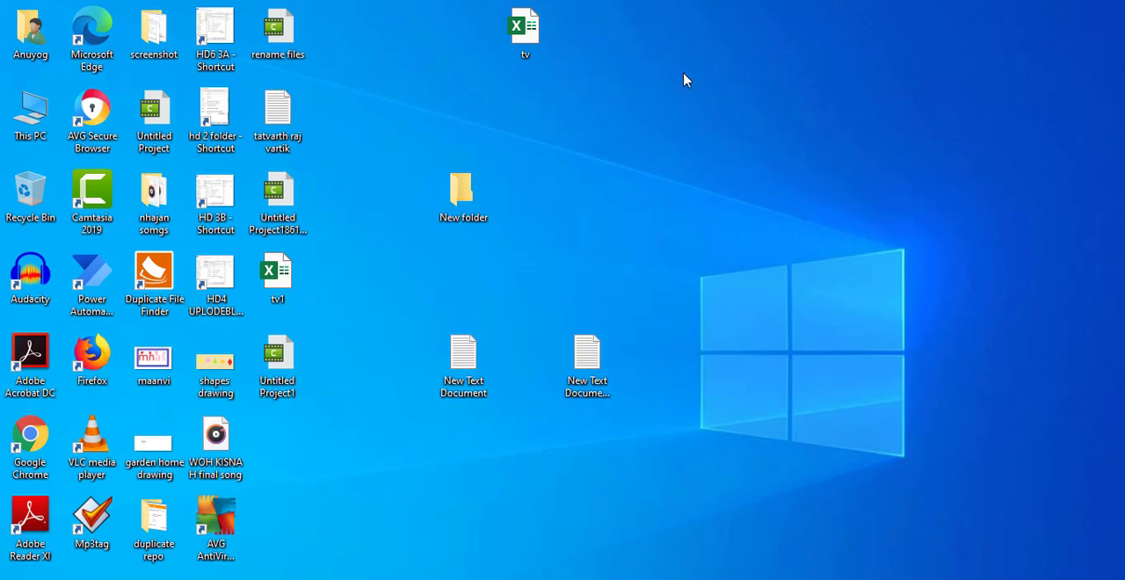
double_click(522, 33)
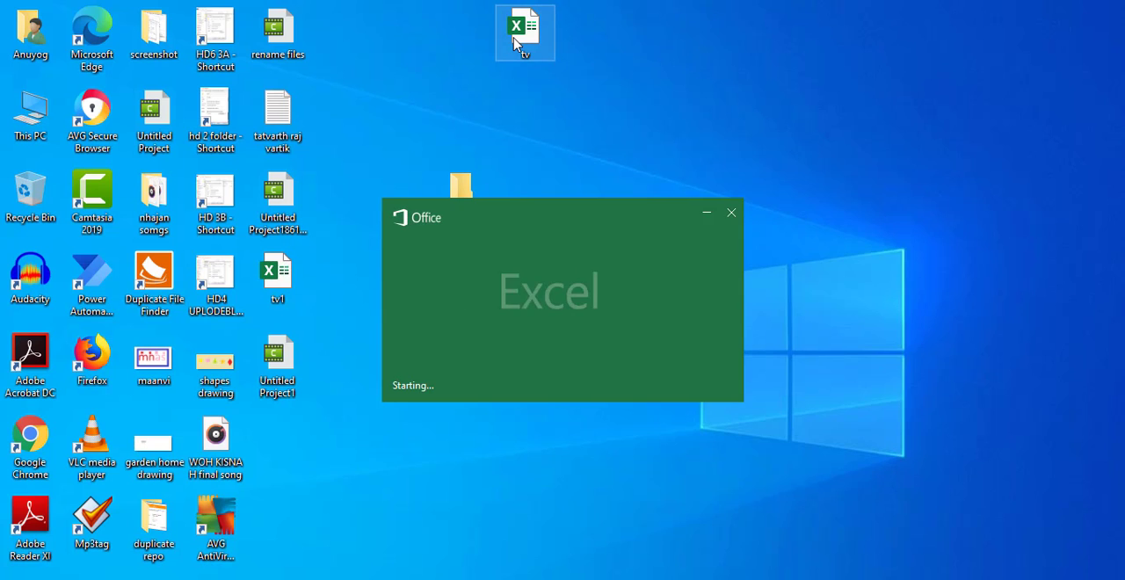
left_click(50, 255)
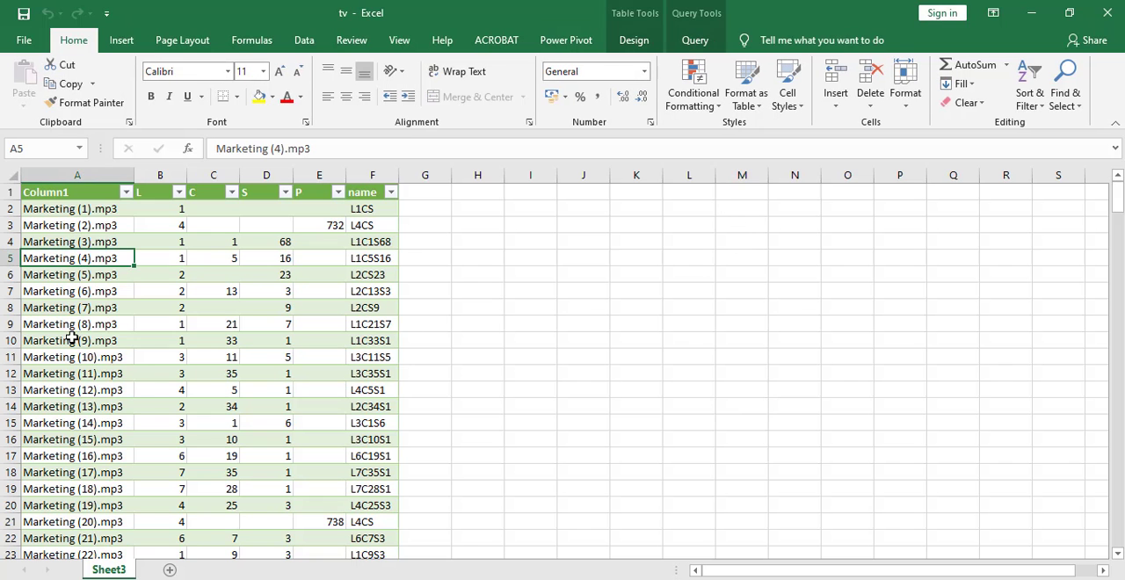
left_click(70, 338)
left_click(51, 475)
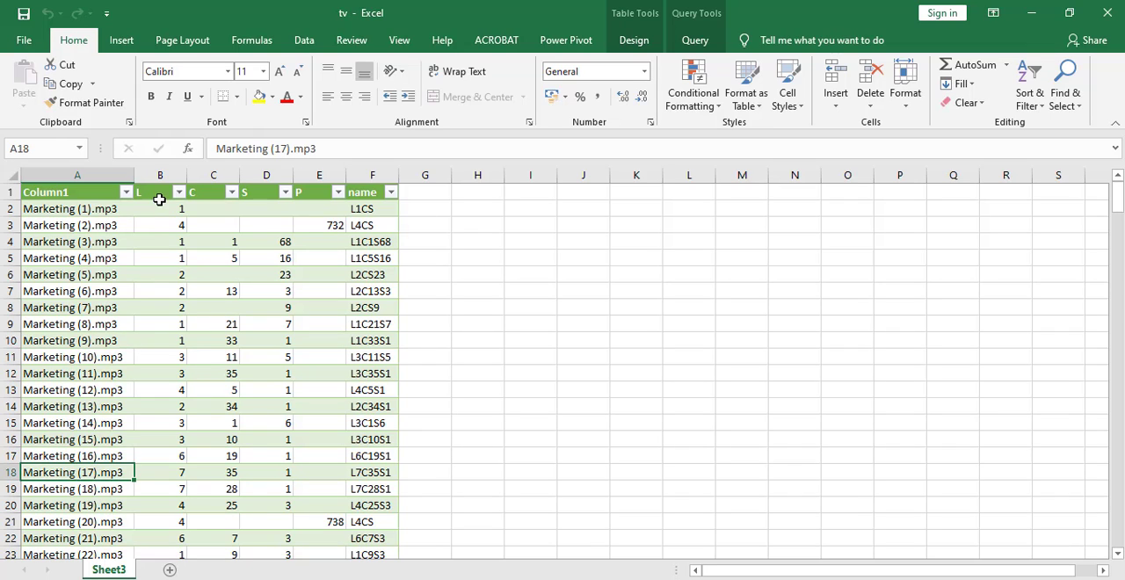
Examine the L, C and S columns and the formula that combines them in the name column.
left_click(160, 195)
left_click(211, 195)
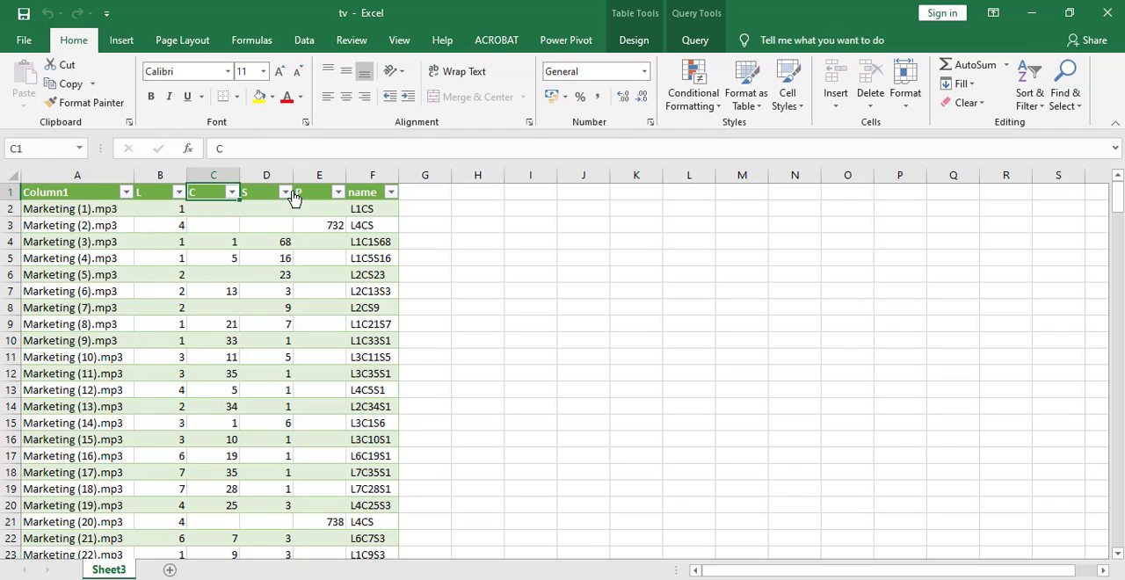
left_click(258, 195)
left_click(259, 291)
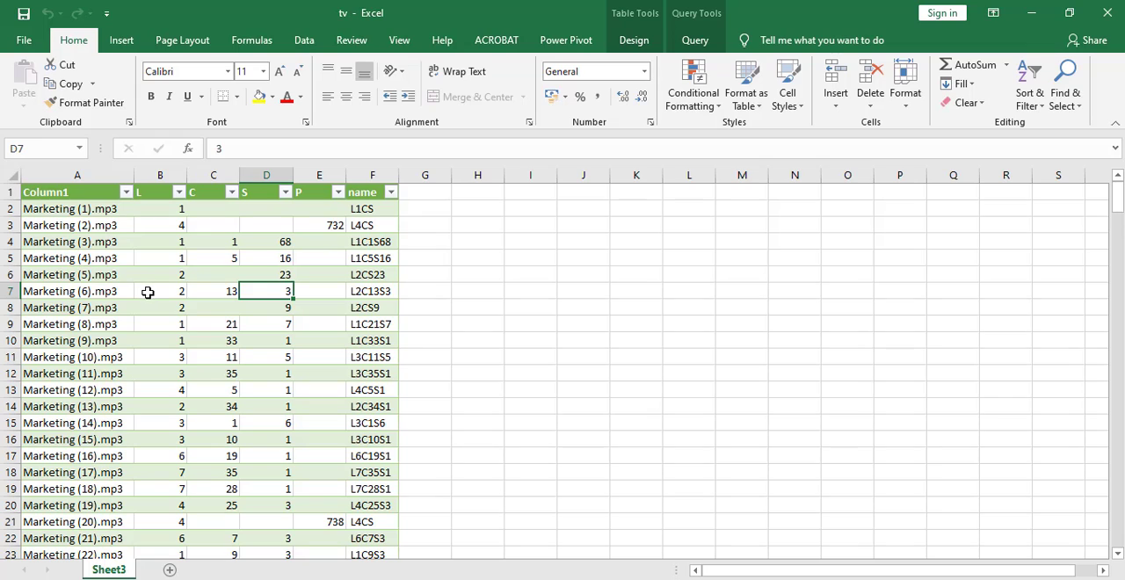
left_click_drag(148, 291, 274, 295)
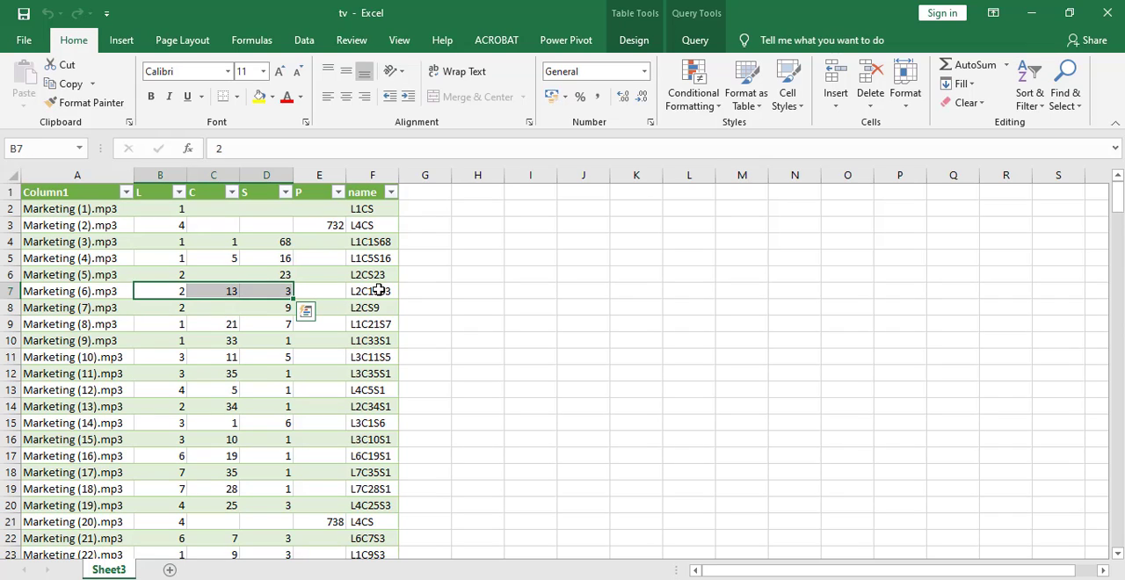
left_click(375, 292)
left_click(372, 323)
left_click(361, 434)
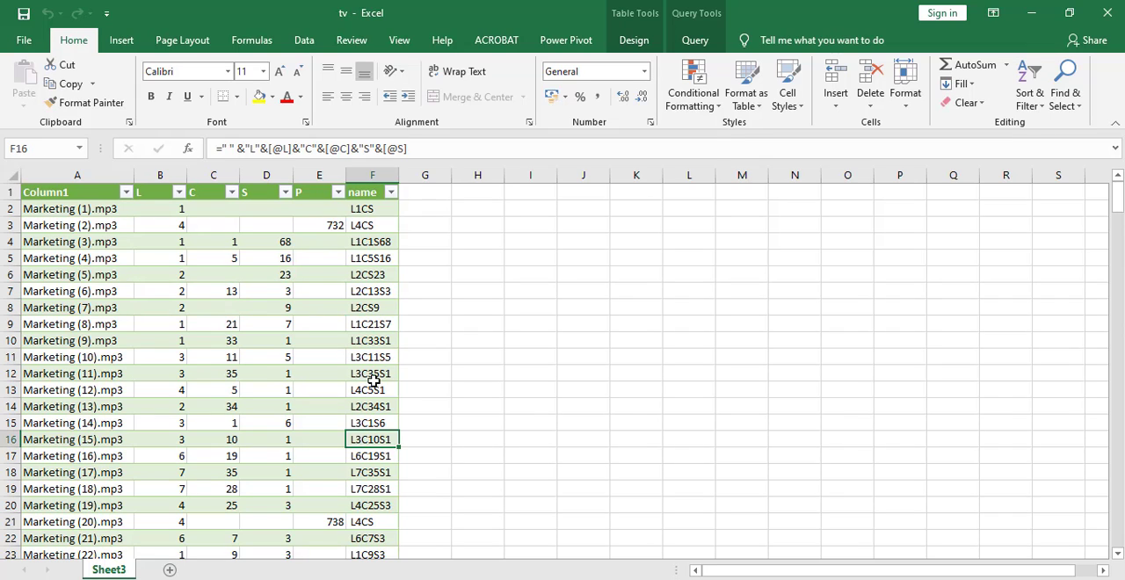
left_click(373, 376)
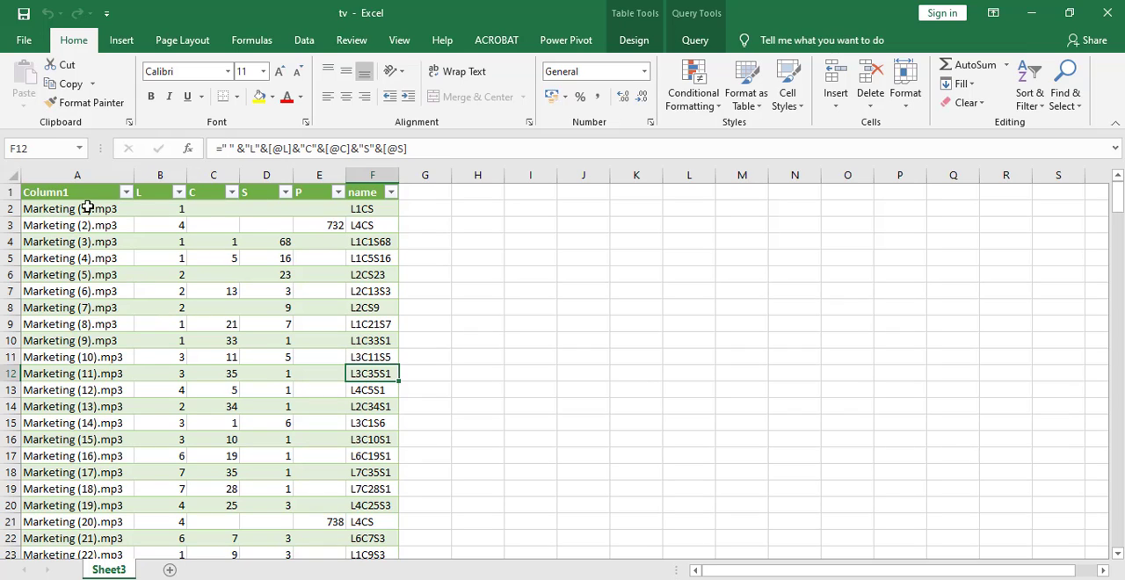
left_click(375, 214)
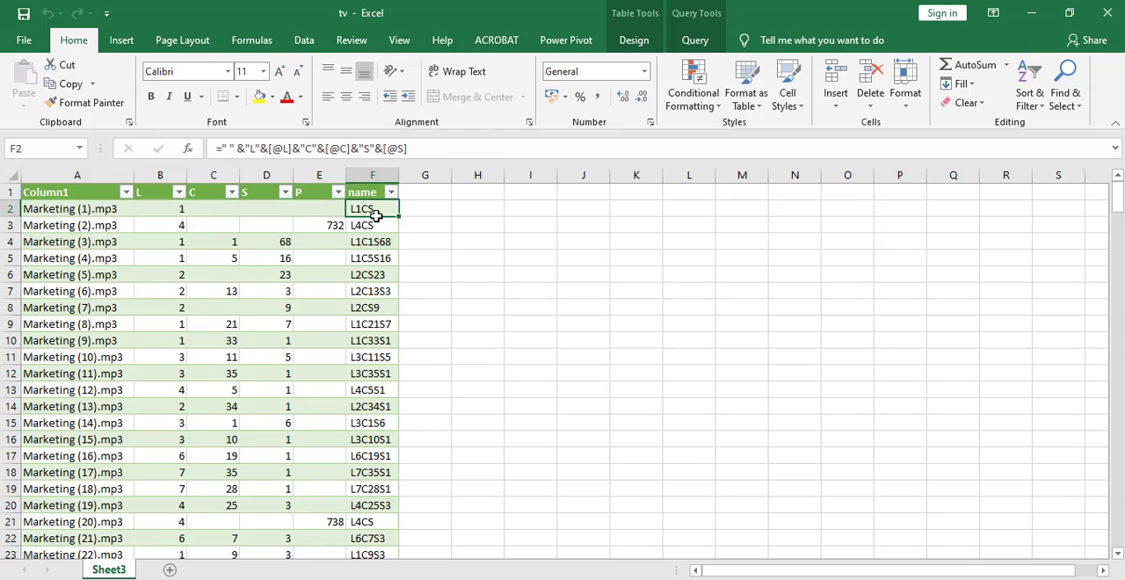
Compare the original file names in Column1 with the corresponding entries in the name column.
left_click(53, 210)
left_click(65, 258)
left_click(75, 357)
left_click(88, 423)
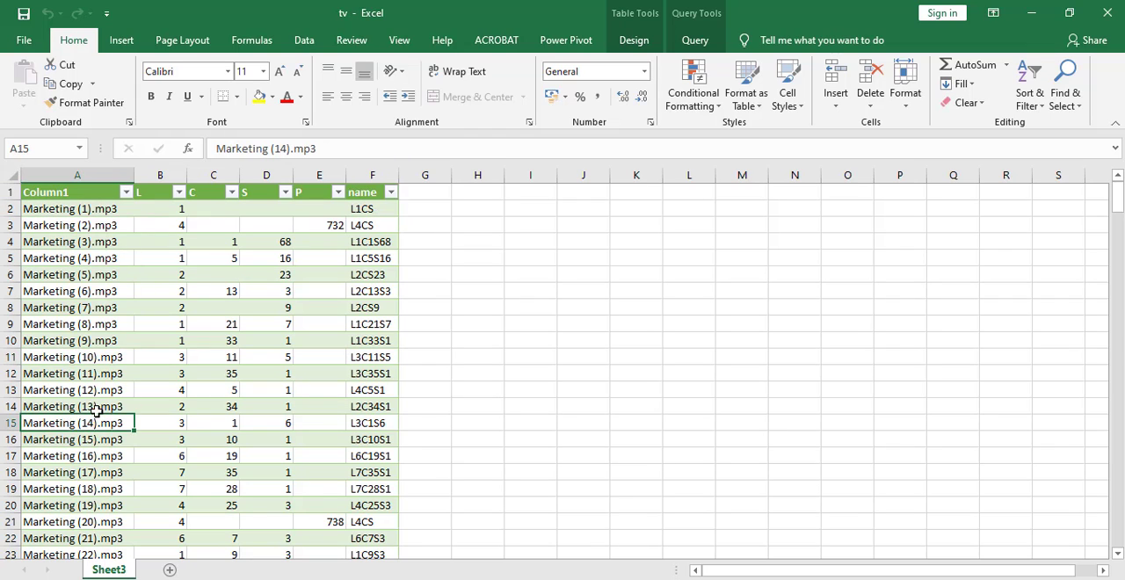
left_click(861, 344)
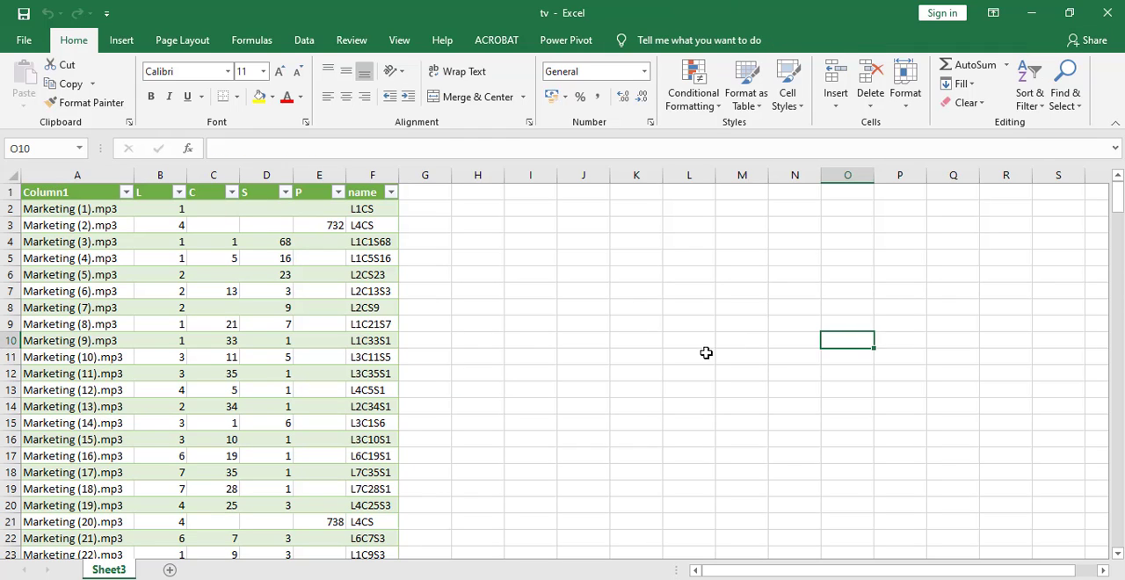
left_click(75, 176)
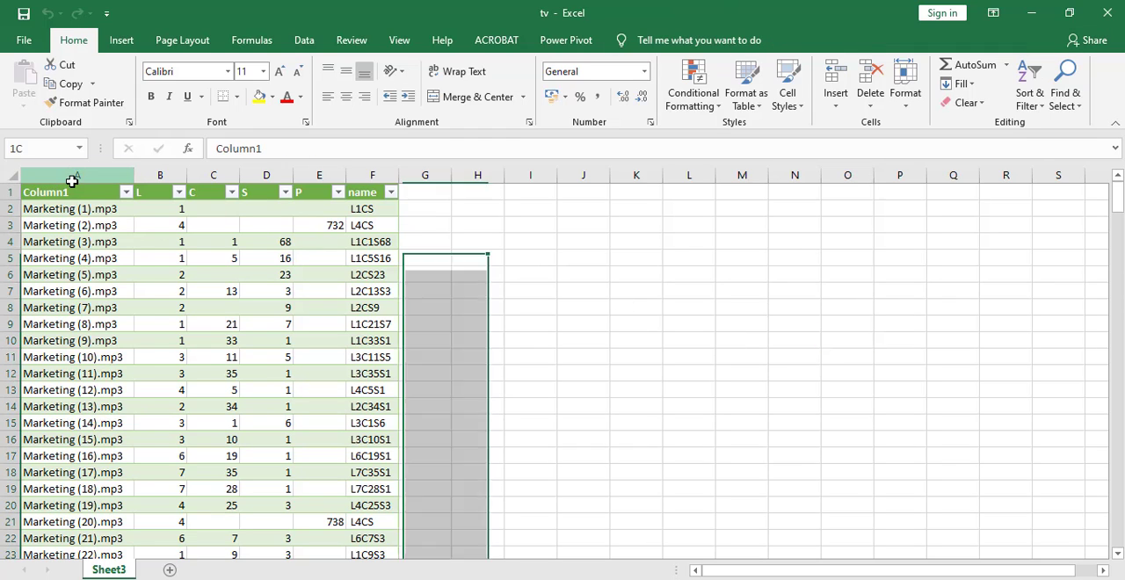
left_click(46, 258)
left_click(54, 346)
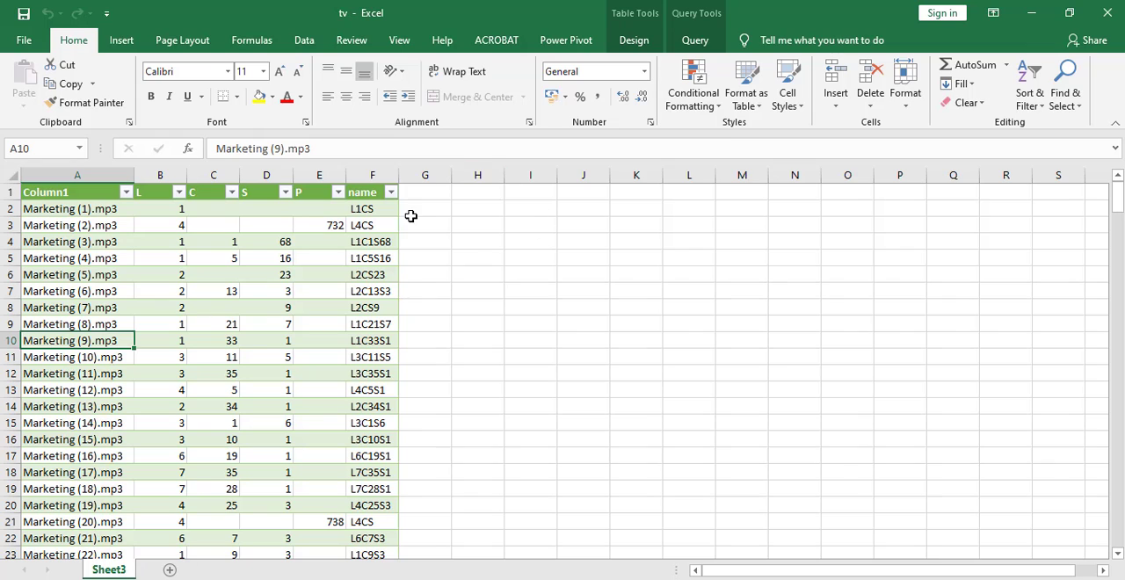
left_click(370, 175)
left_click(378, 291)
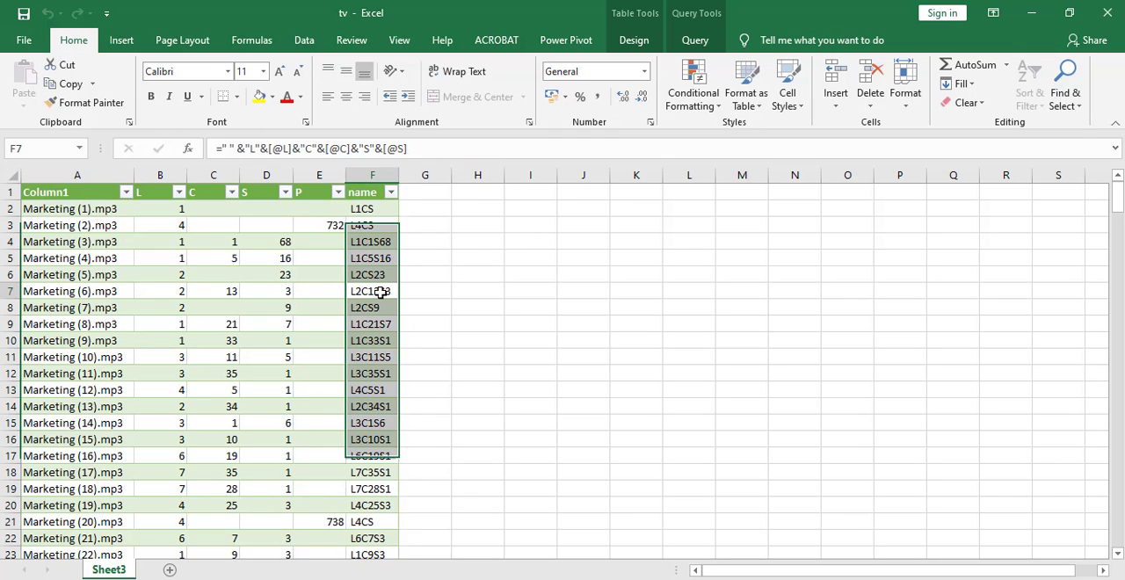
left_click(381, 405)
left_click(376, 488)
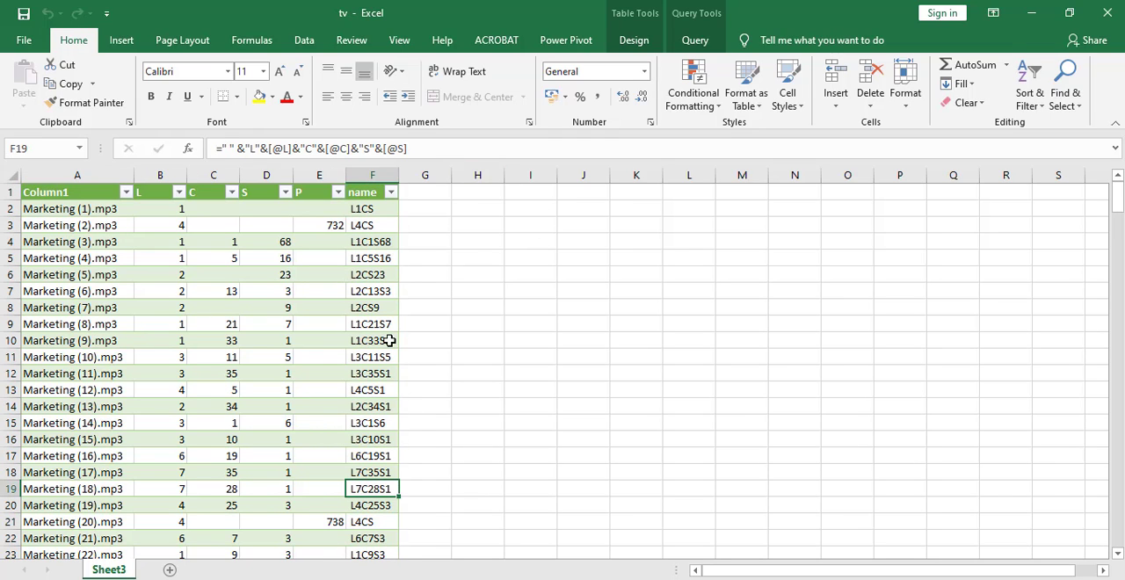
Check the table's extent by selecting all rows from row 2 to the last entry, and close the tv workbook.
scroll(386, 341, "down", 7)
scroll(389, 341, "up", 7)
left_click(7, 208)
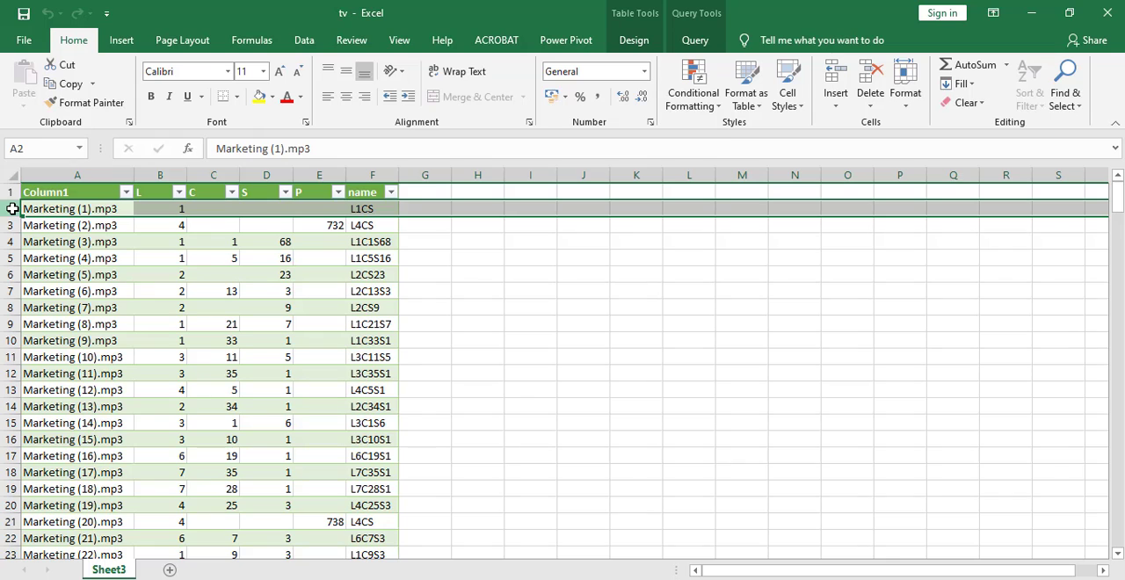
key("ctrl+shift+Down")
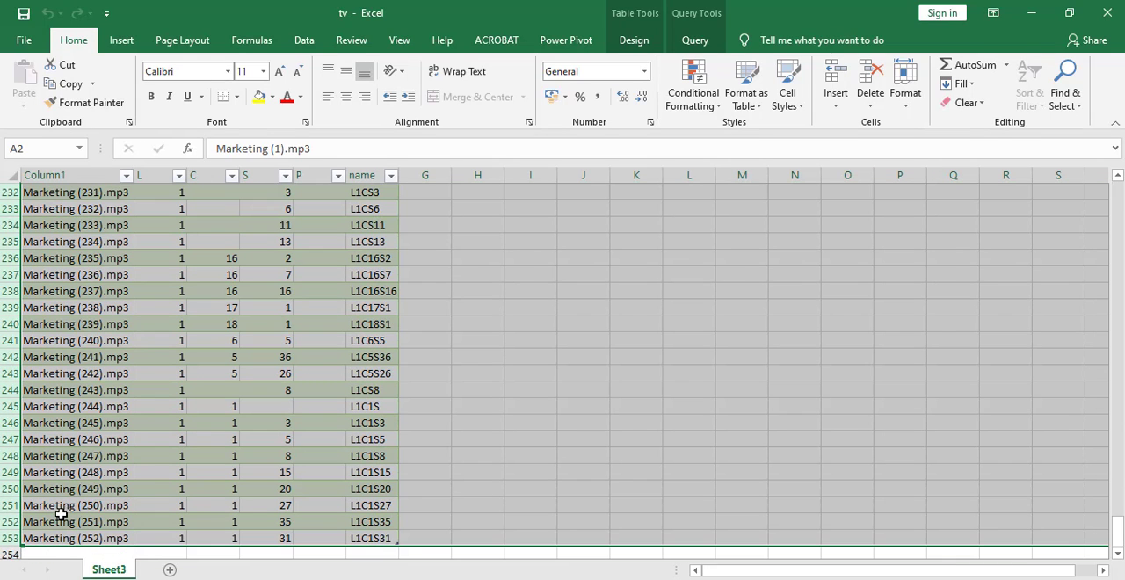
left_click(679, 351)
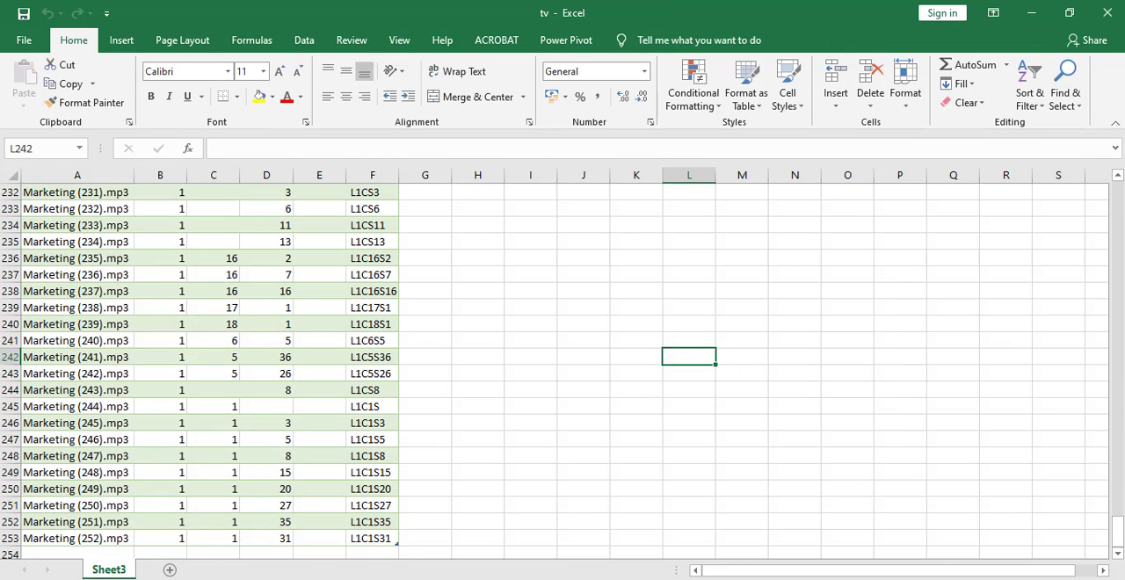
left_click(1109, 14)
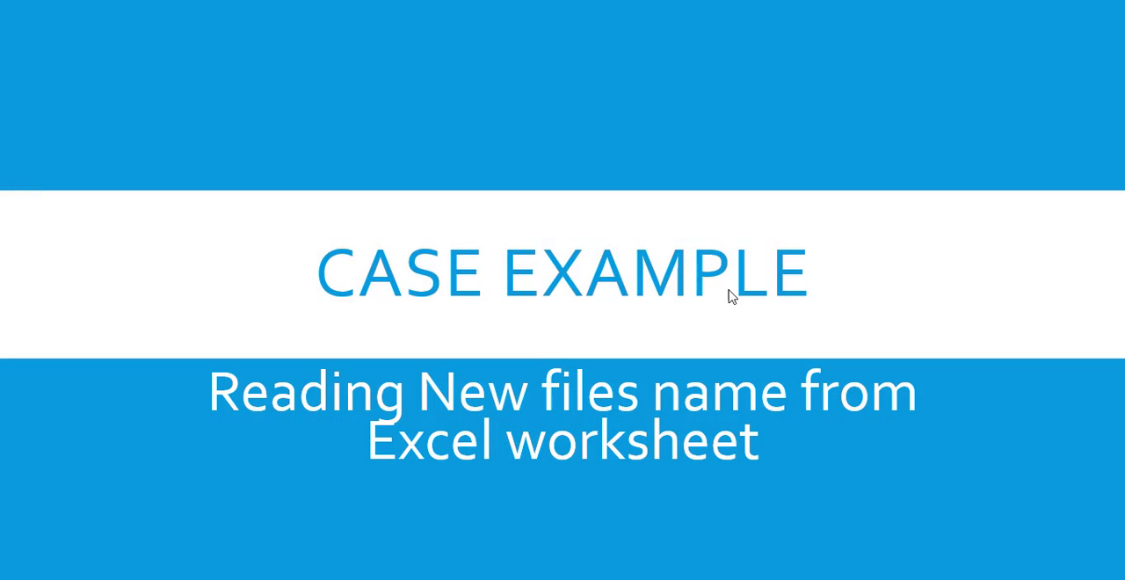
Launch Power Automate Desktop and open the "rename files" flow for editing.
key("super")
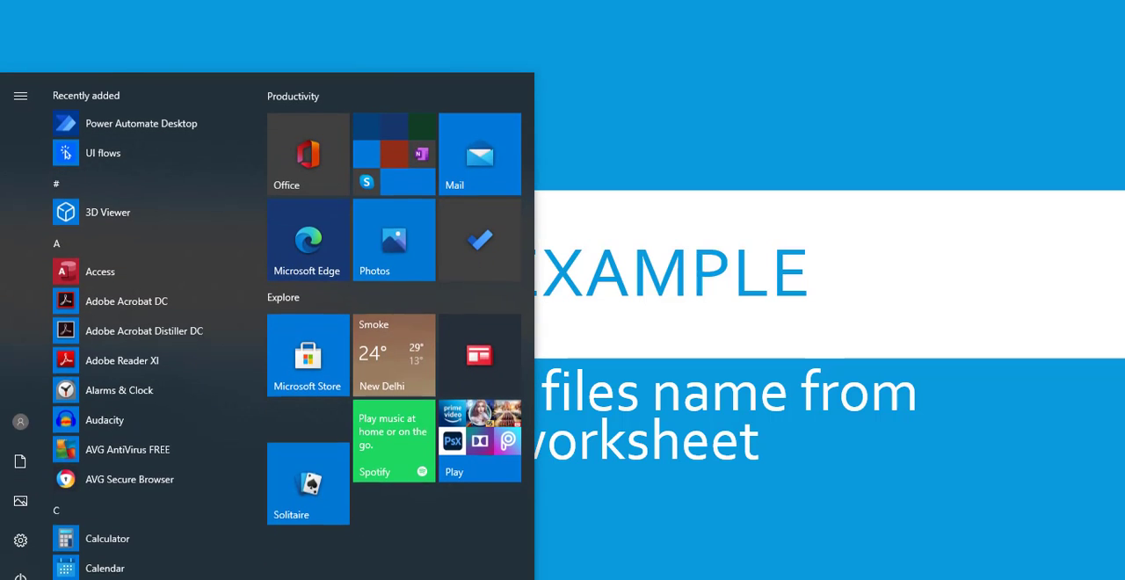
type("powe")
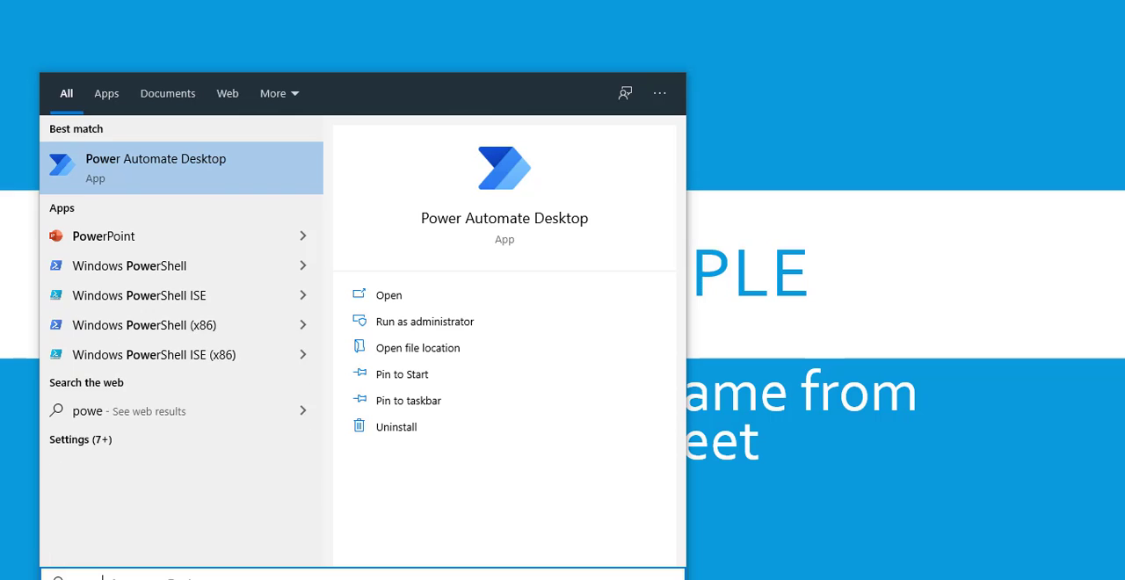
left_click(255, 172)
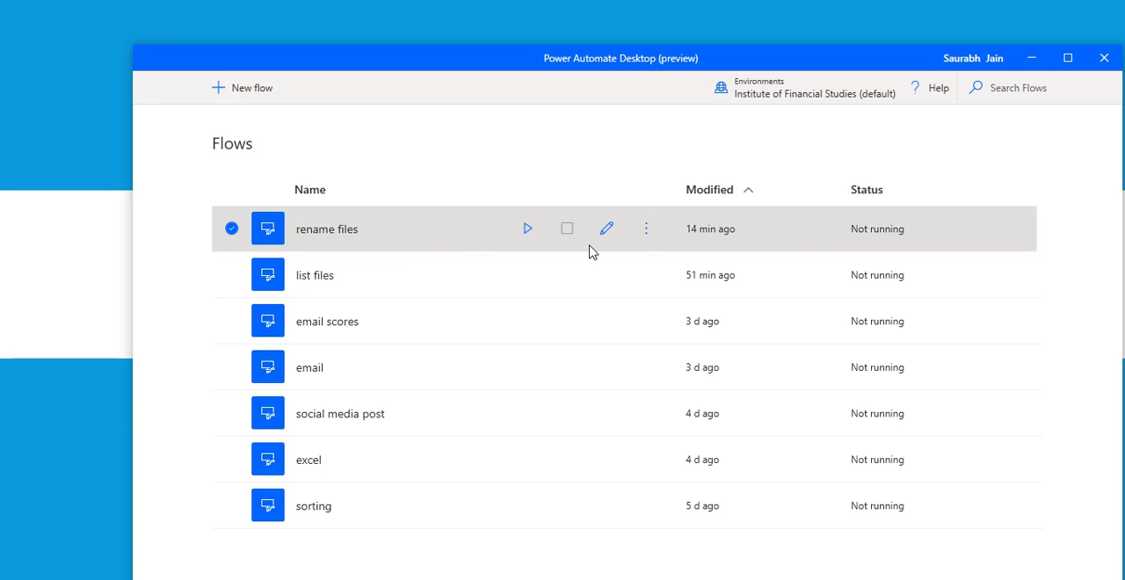
left_click(607, 228)
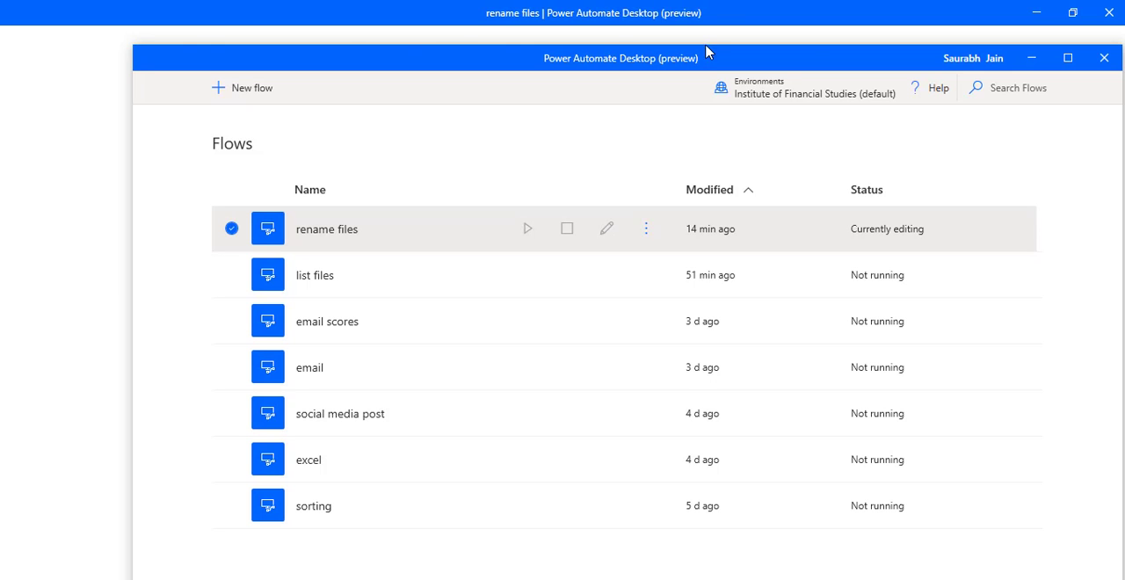
left_click(734, 4)
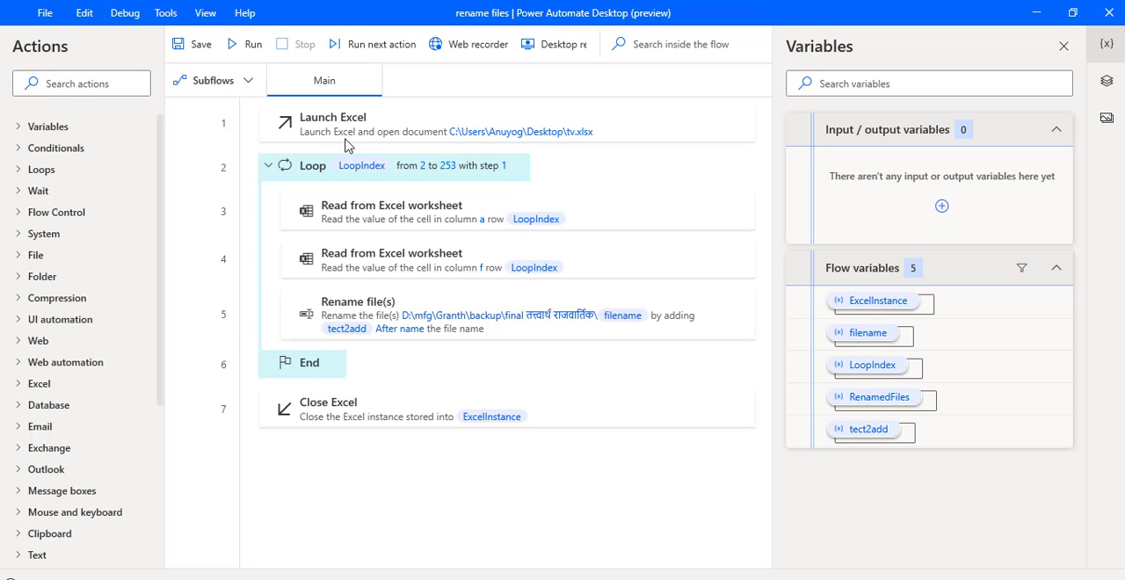
Review the Launch Excel action's document settings and the Loop action's start, end and increment values.
double_click(417, 119)
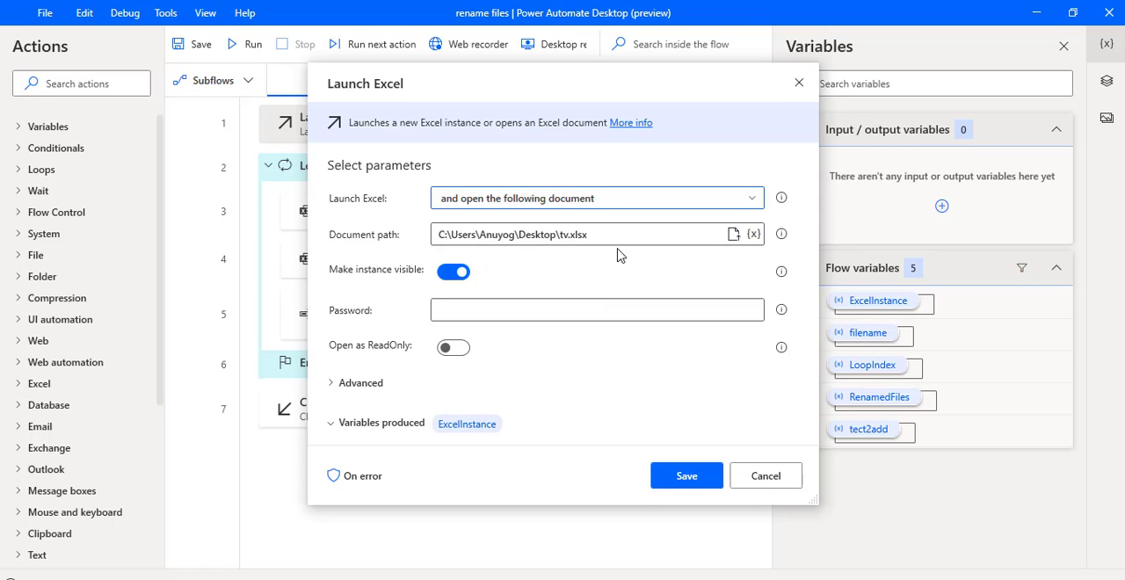
left_click(706, 480)
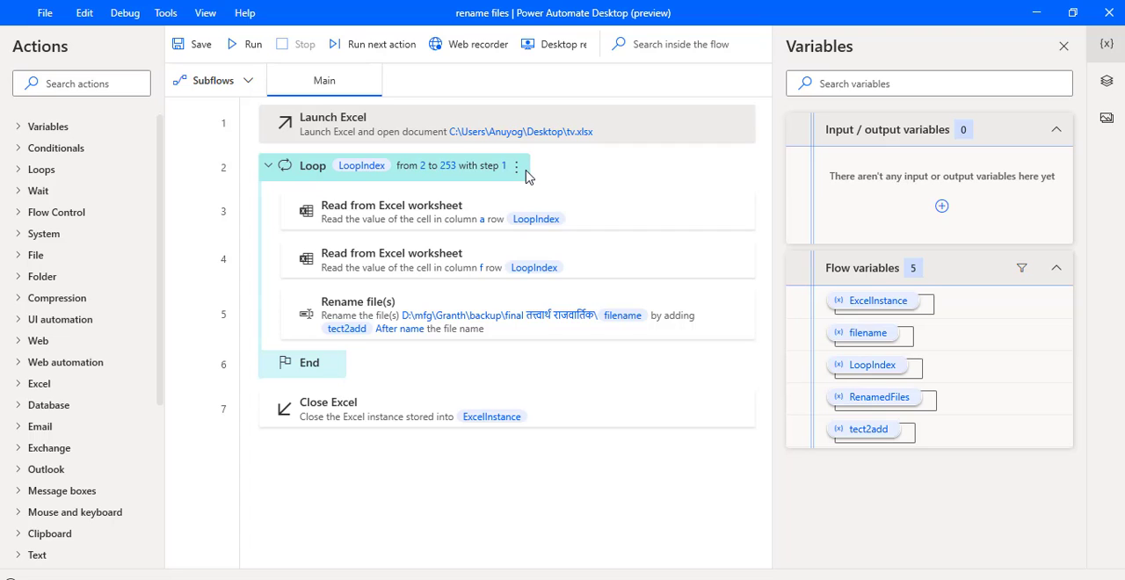
double_click(510, 168)
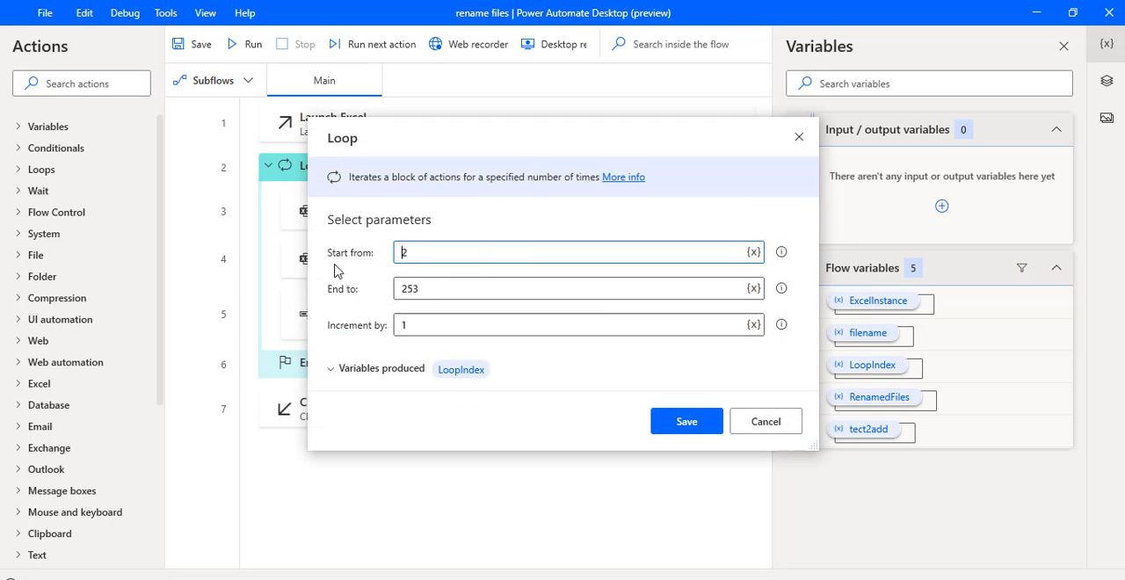
left_click(463, 291)
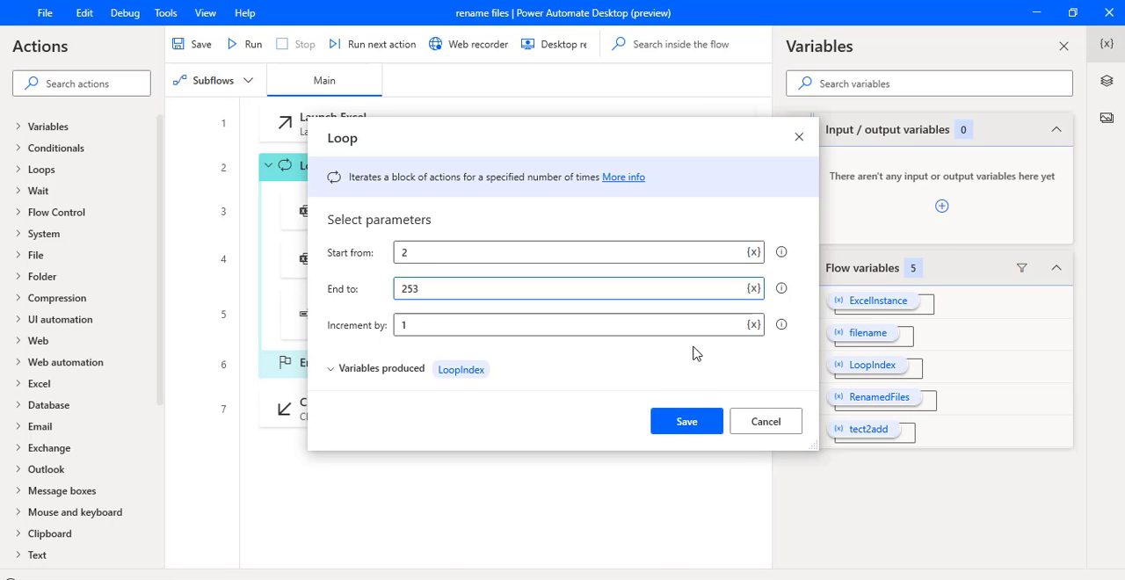
left_click(686, 422)
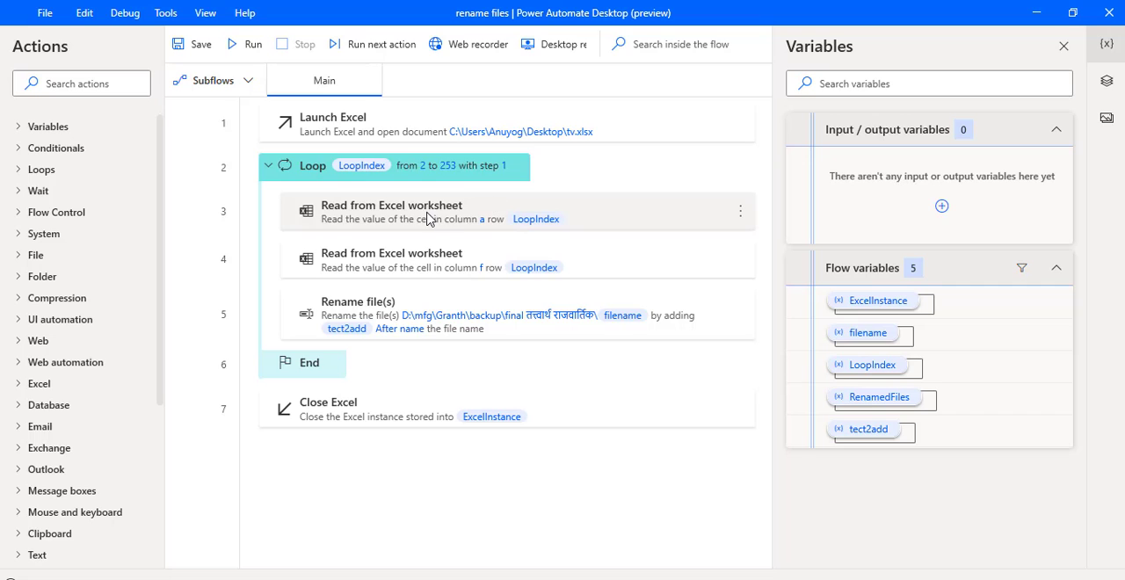
Review the settings of both Read from Excel worksheet actions, including their start column, start row and produced variable.
double_click(428, 218)
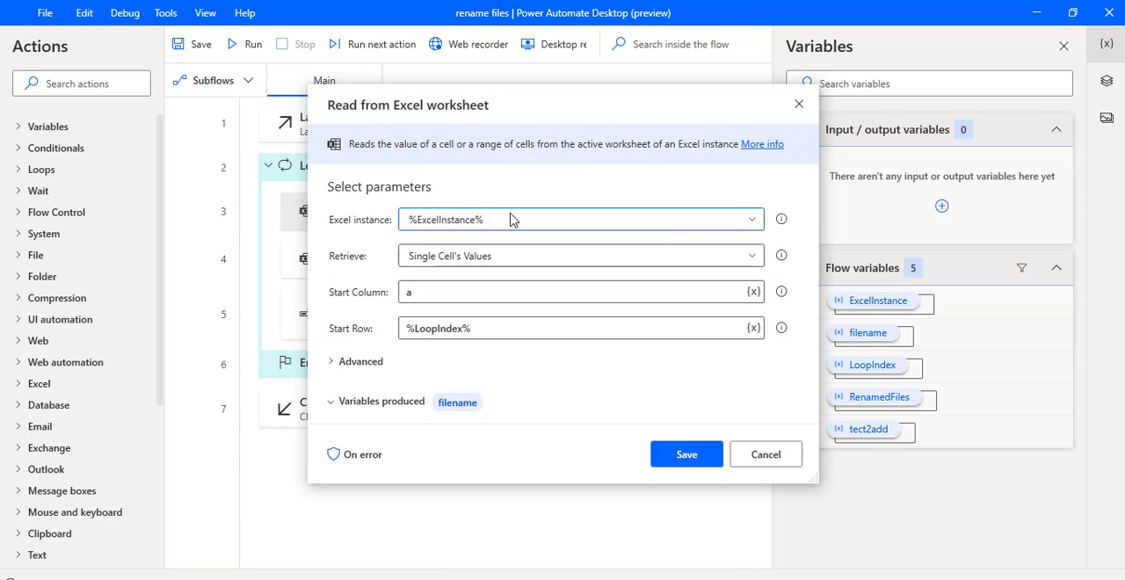
left_click(435, 292)
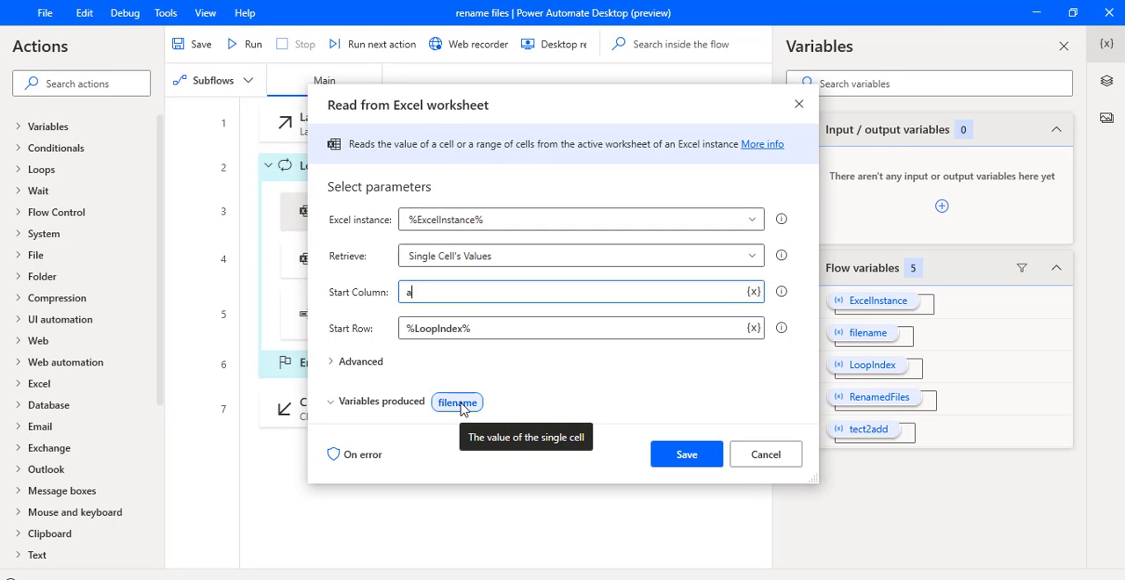
left_click(688, 457)
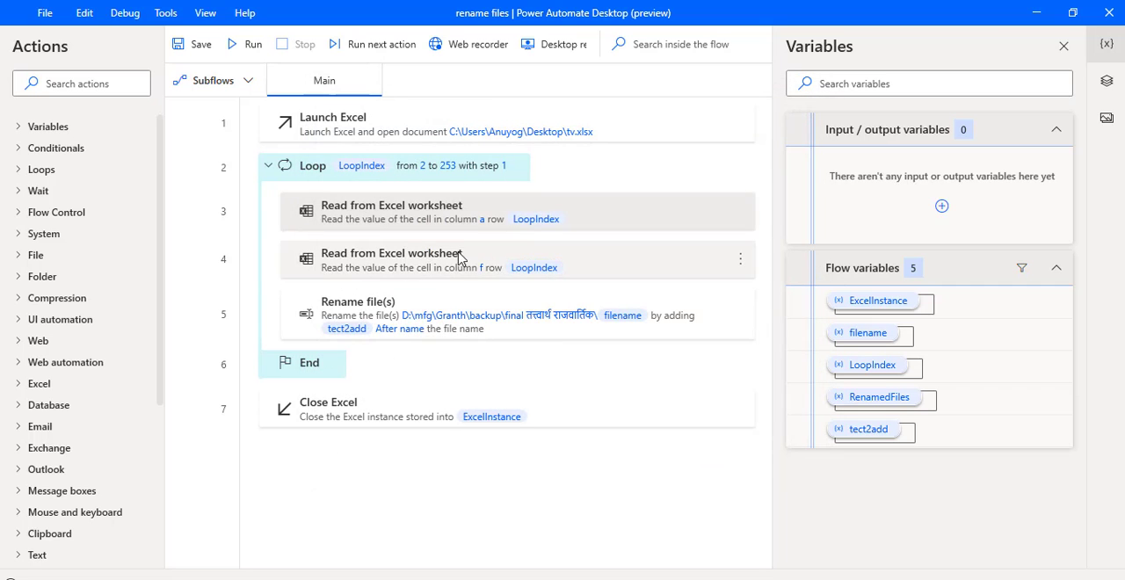
double_click(428, 268)
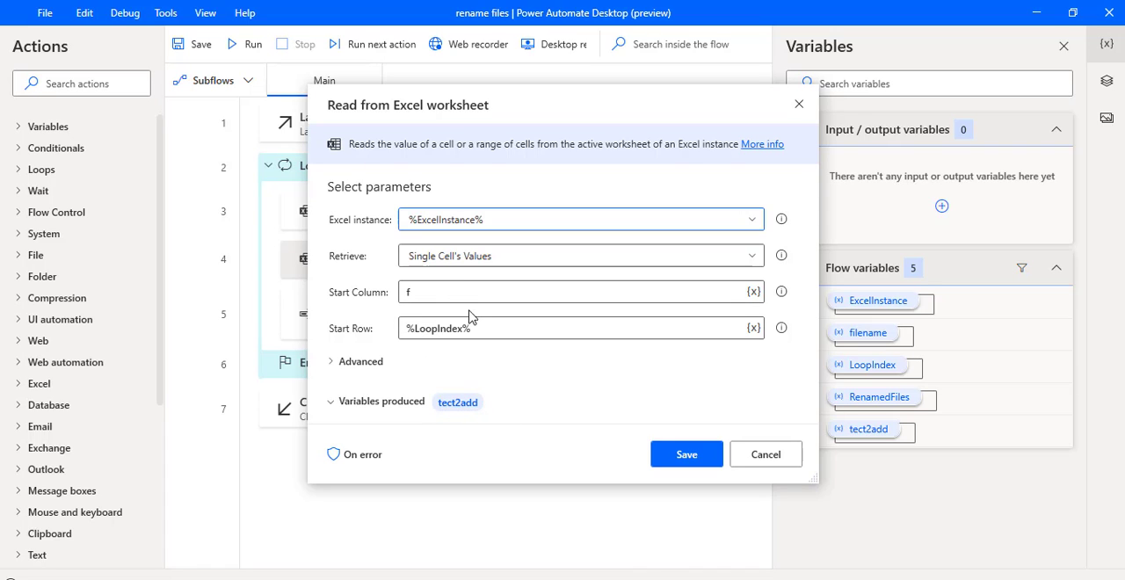
left_click(430, 291)
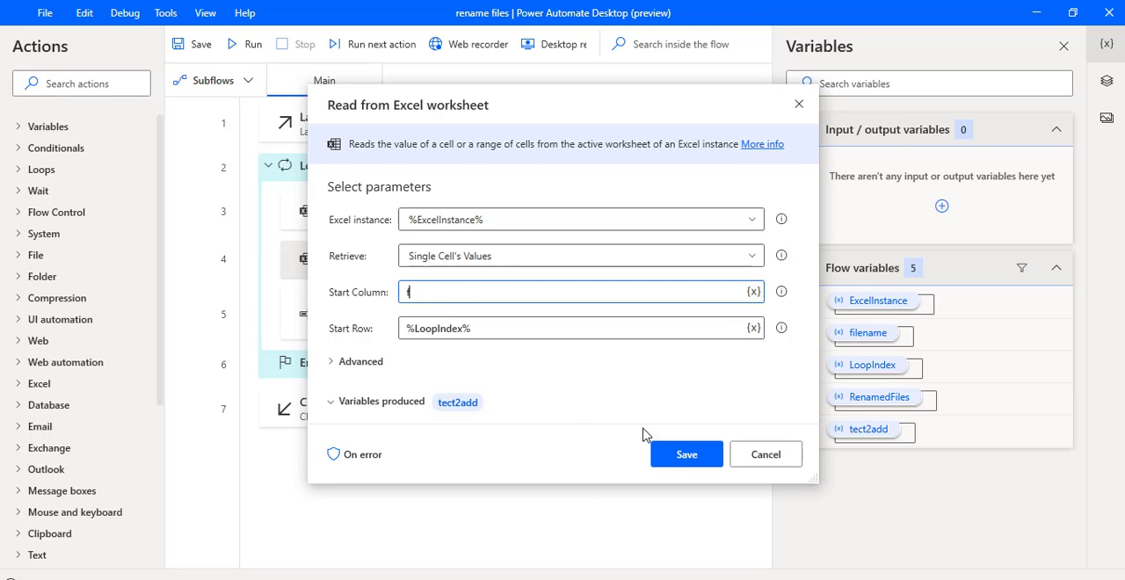
left_click(677, 462)
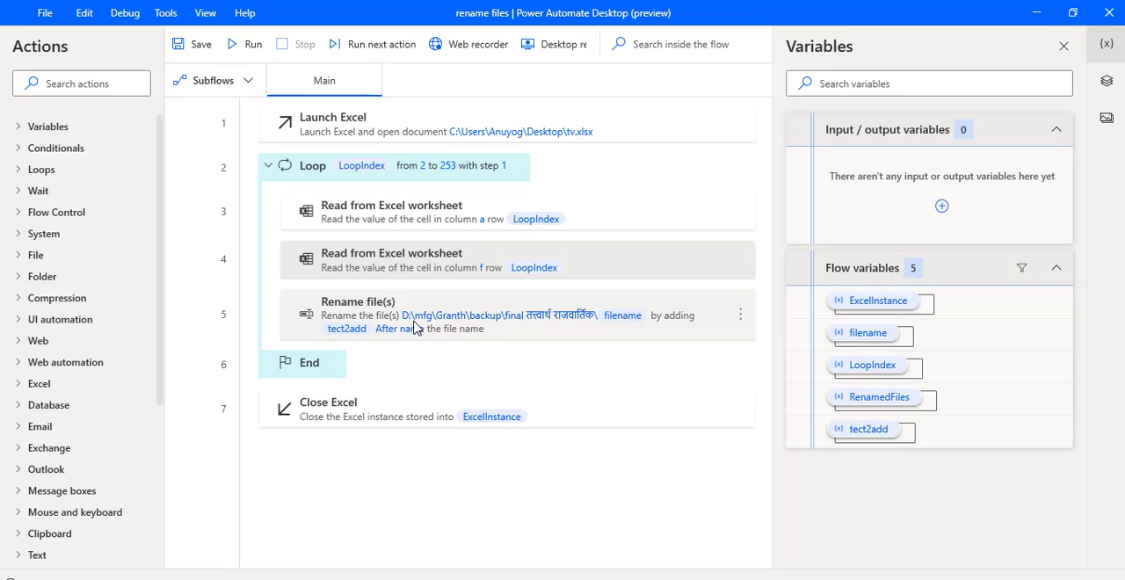
Search the available actions for "file" and review the Rename file(s) action's file path and the flow variables it can use.
left_click(74, 83)
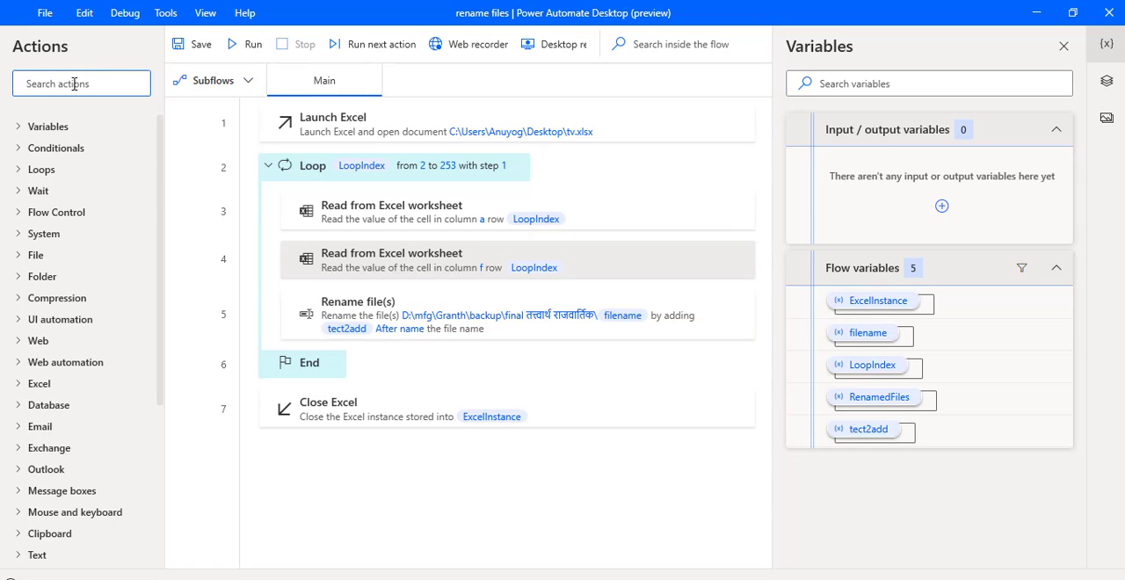
type("file")
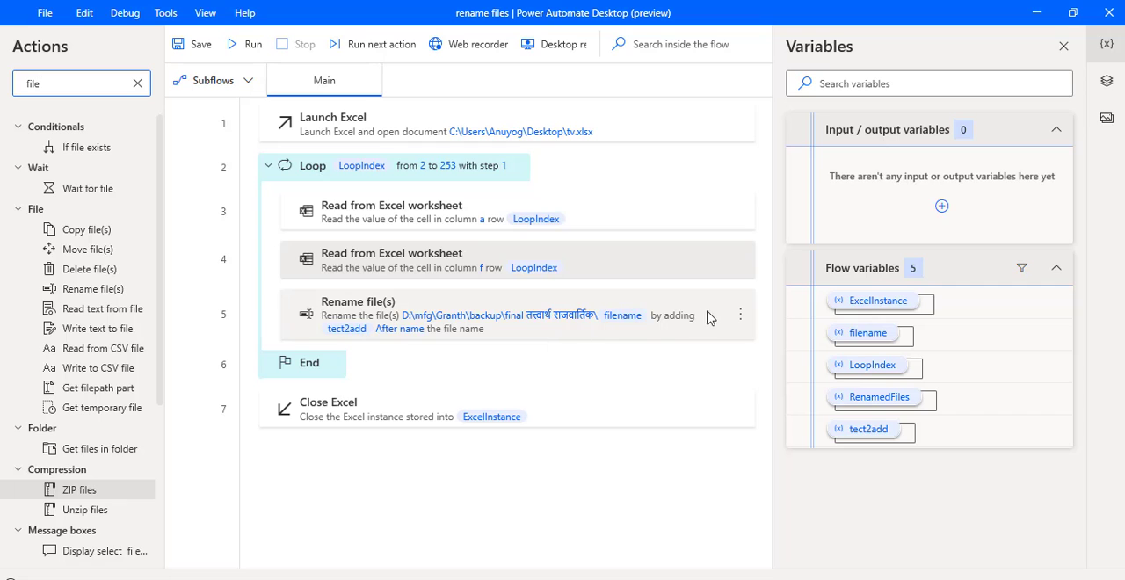
double_click(633, 338)
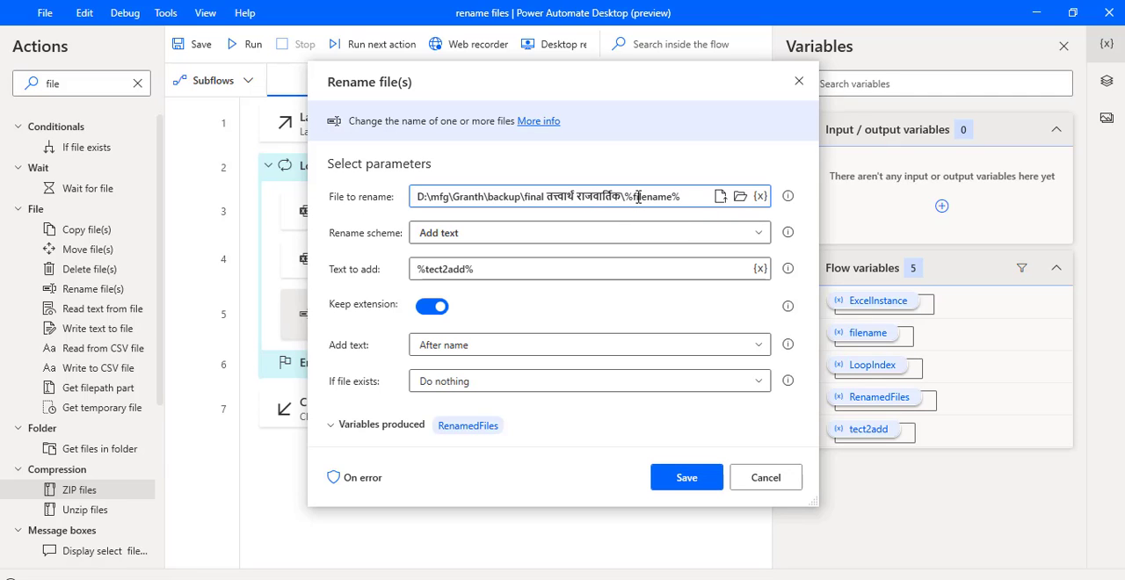
left_click(760, 197)
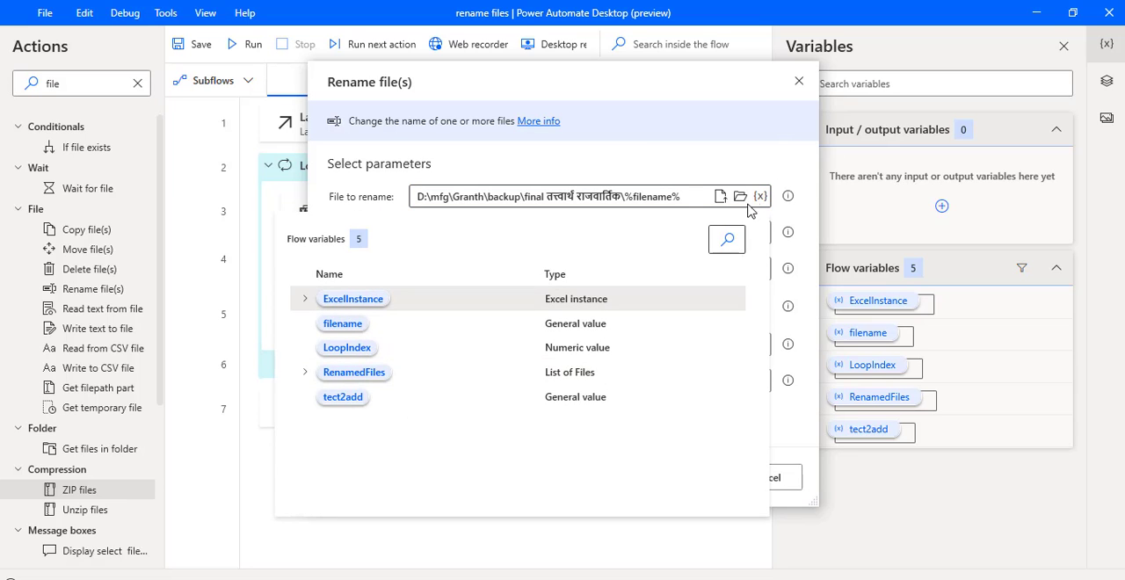
left_click(759, 156)
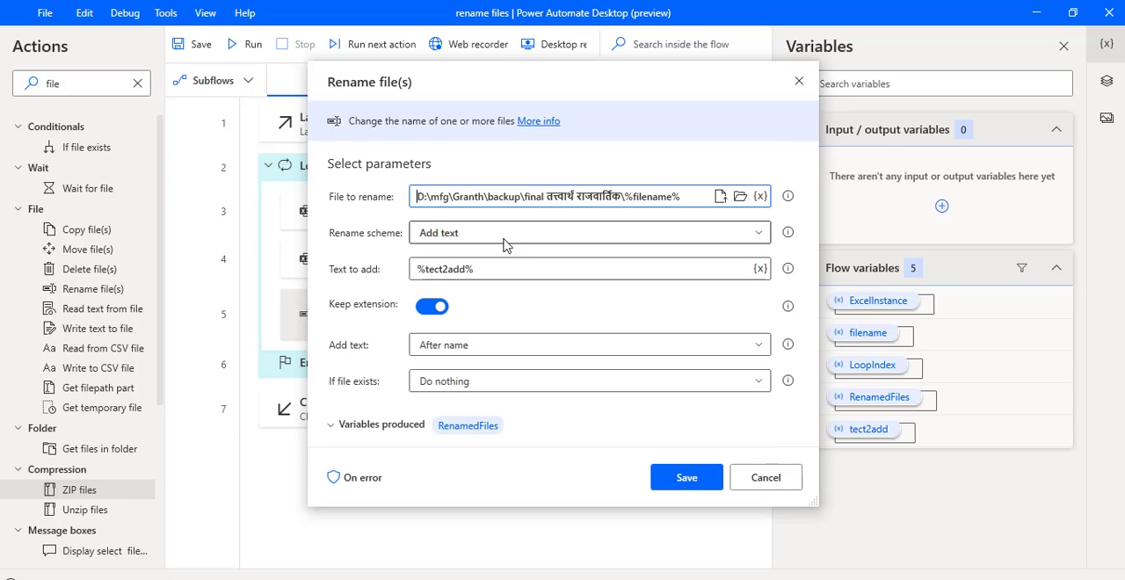
Review the Rename file(s) action's rename scheme choices and its Add text position choices, keeping Add text and After name.
left_click(609, 237)
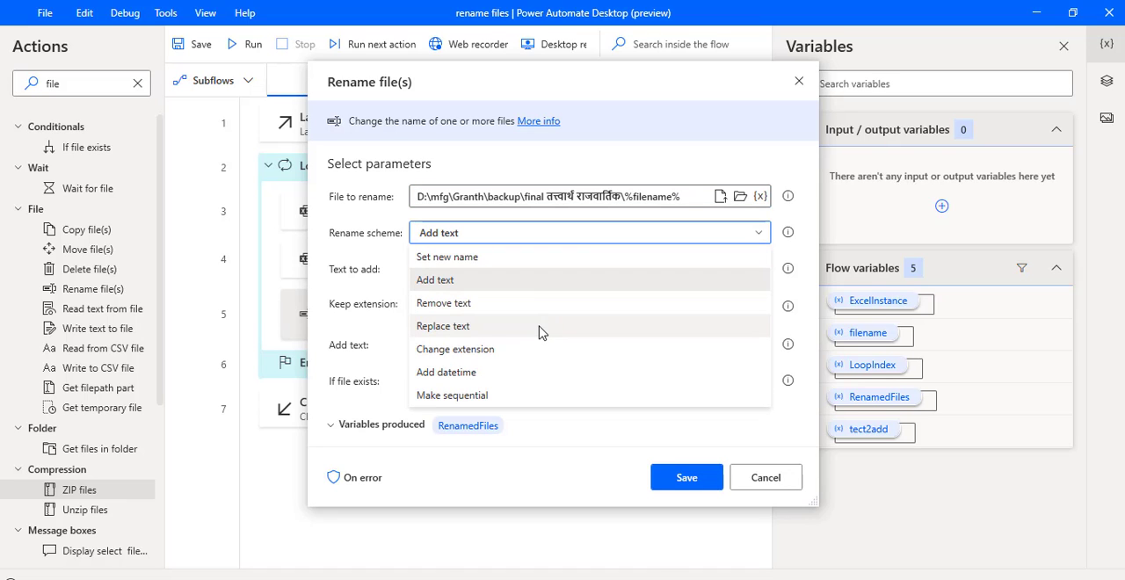
left_click(641, 161)
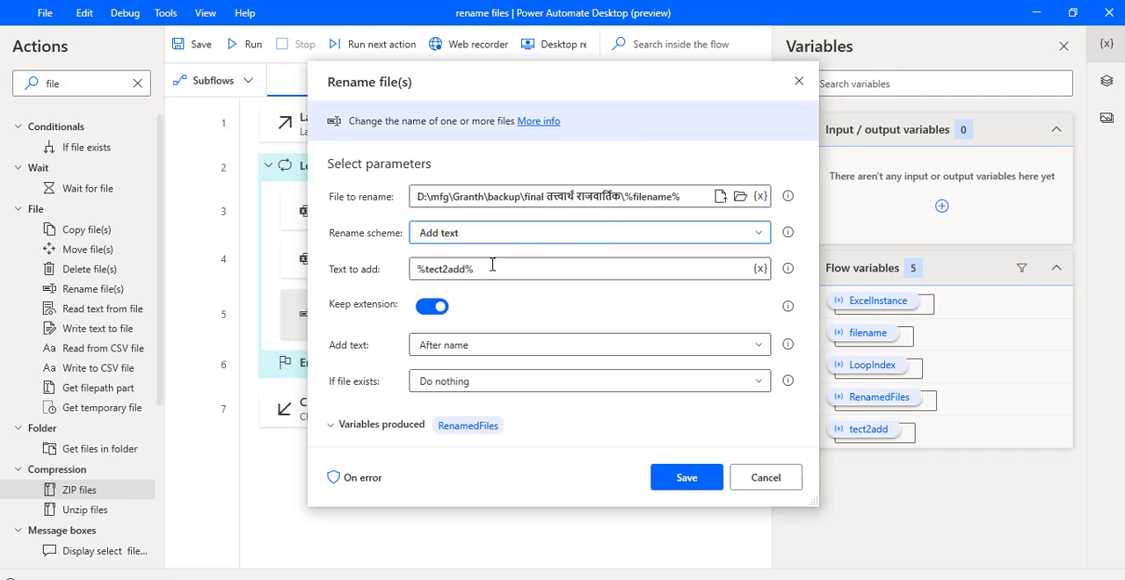
left_click(601, 352)
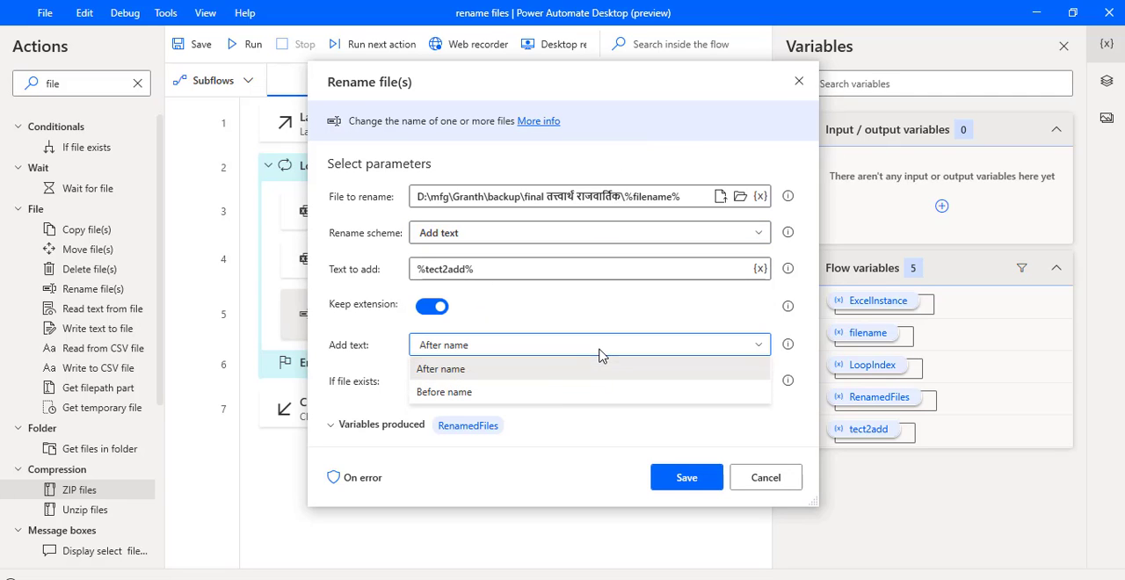
left_click(555, 374)
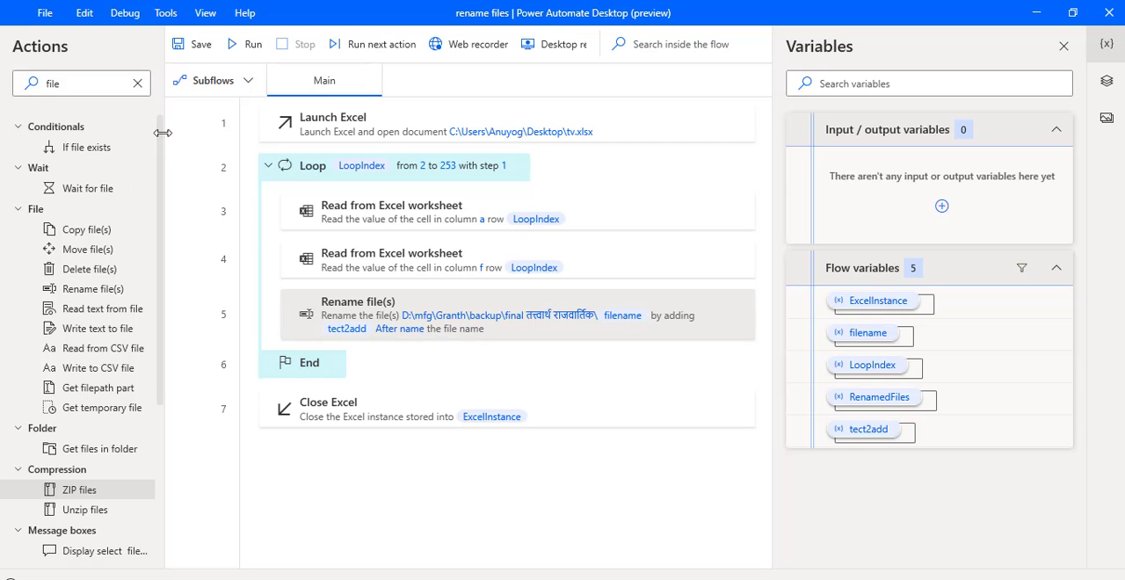
Run the "rename files" flow and switch to the MP3 backup folder in File Explorer.
left_click(255, 49)
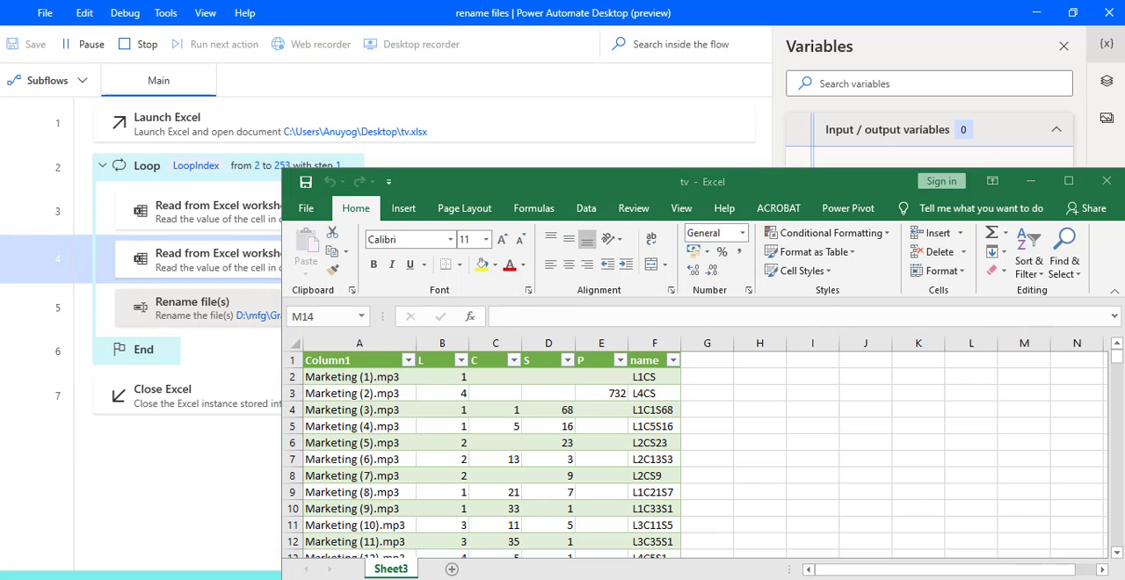
left_click(325, 578)
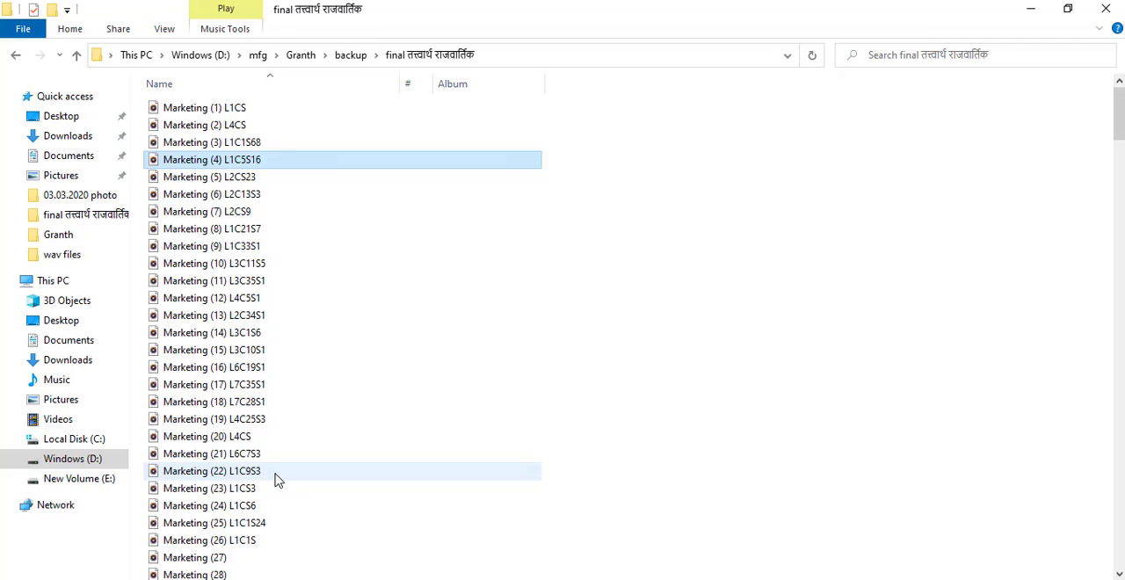
Examine the Marketing MP3 files from first to last to follow how the running flow adds the workbook names.
scroll(280, 480, "down", 9)
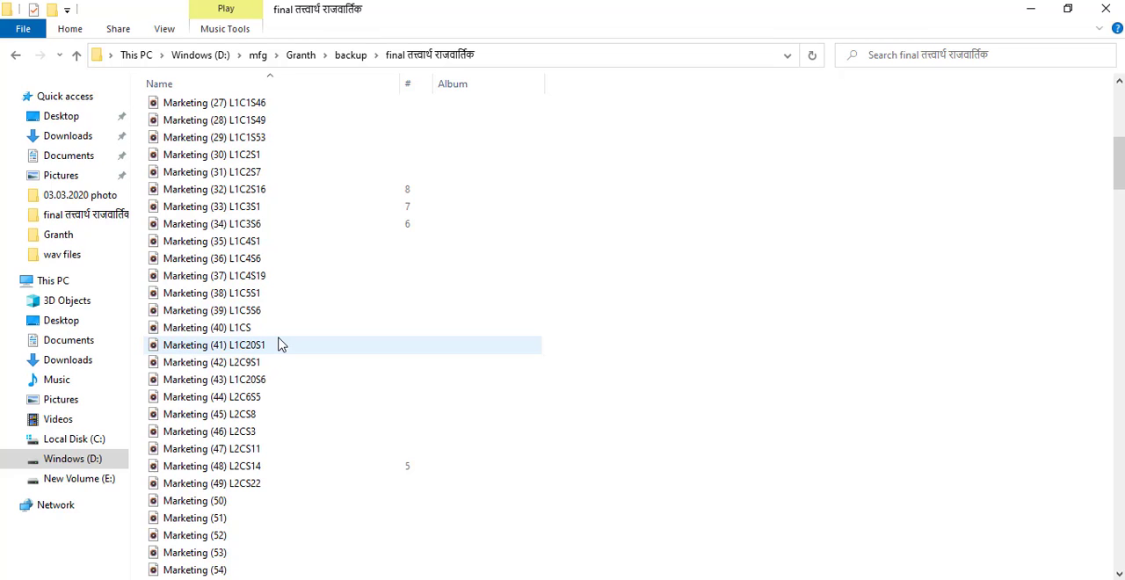
scroll(339, 394, "down", 5)
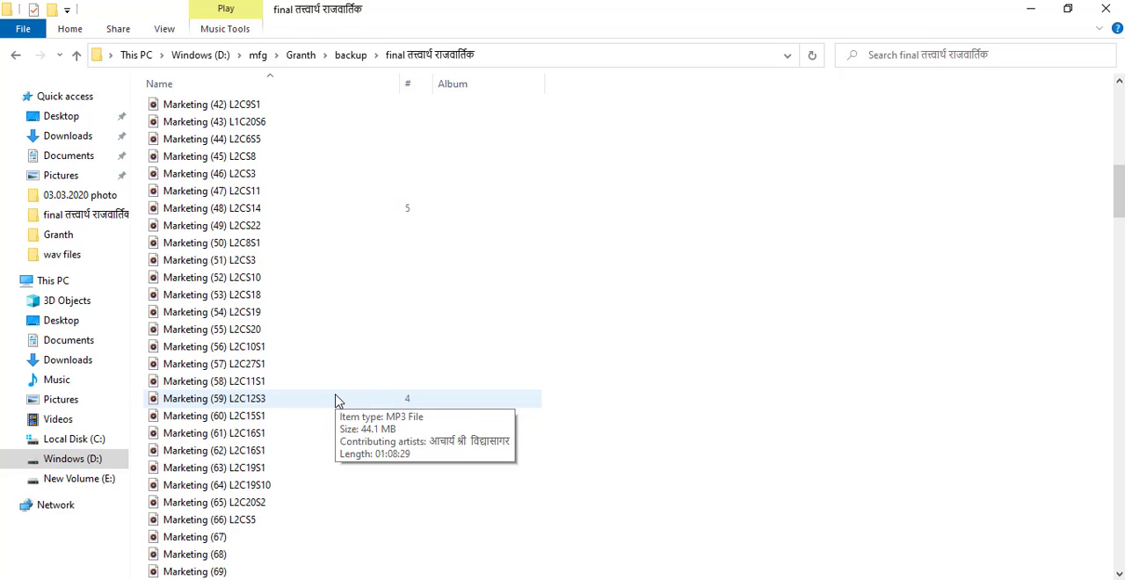
scroll(335, 400, "down", 8)
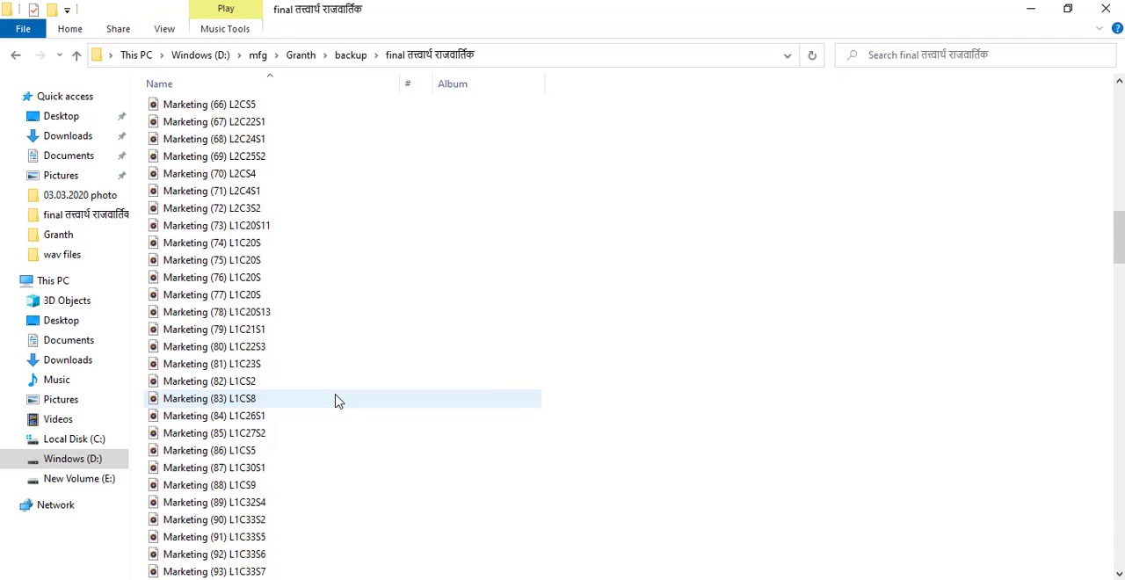
scroll(339, 402, "down", 19)
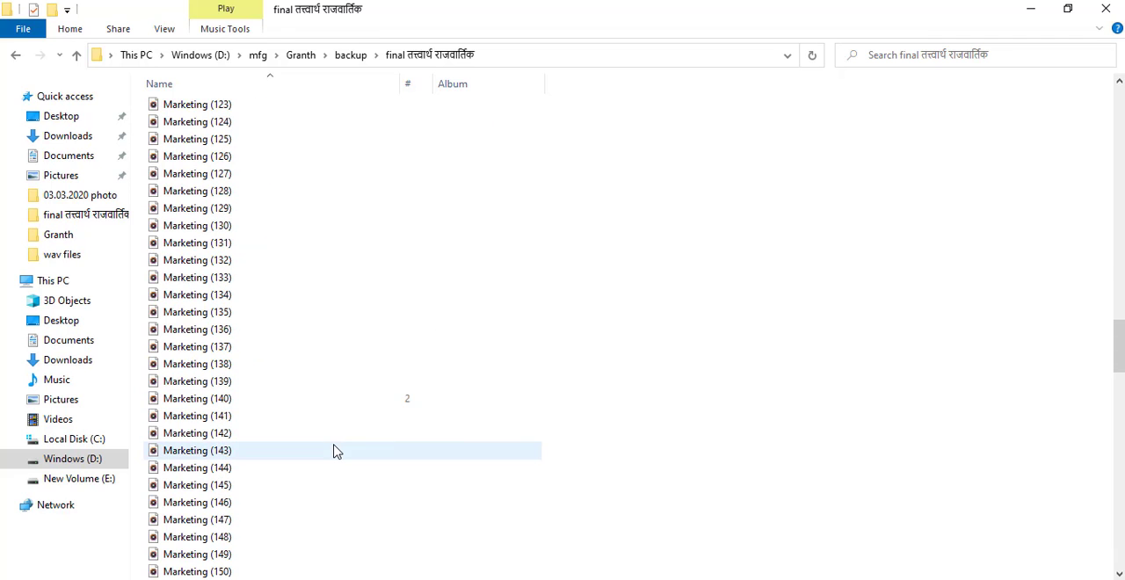
scroll(334, 444, "up", 7)
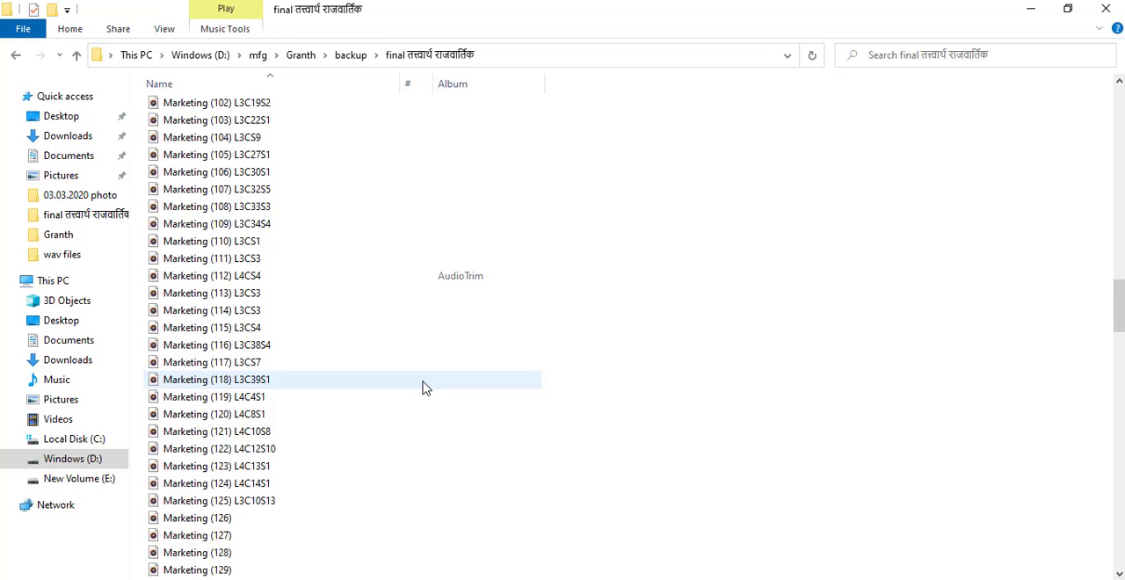
scroll(422, 387, "down", 10)
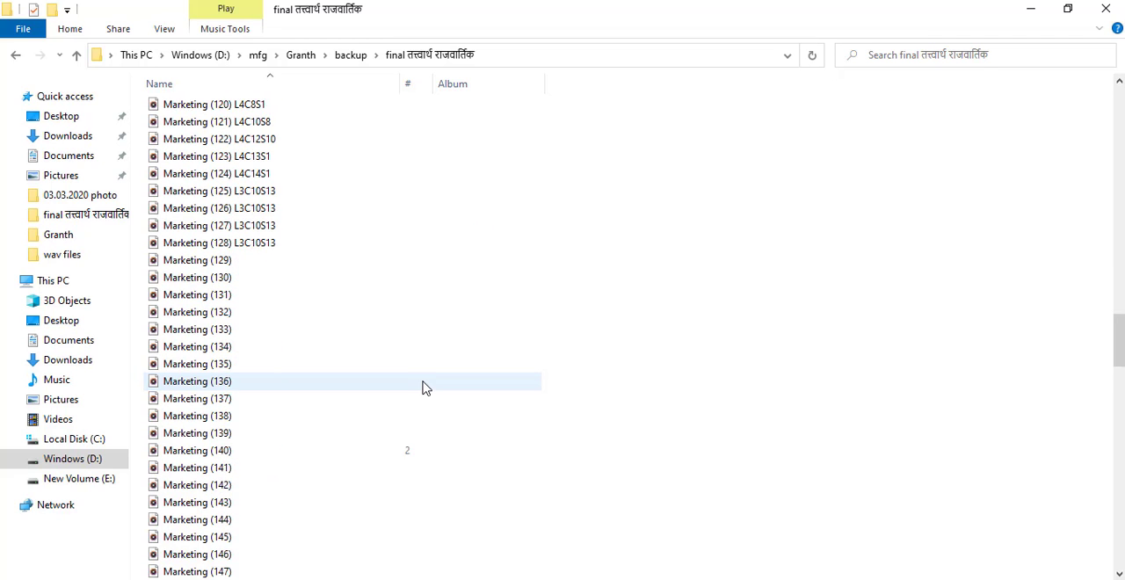
scroll(422, 388, "up", 2)
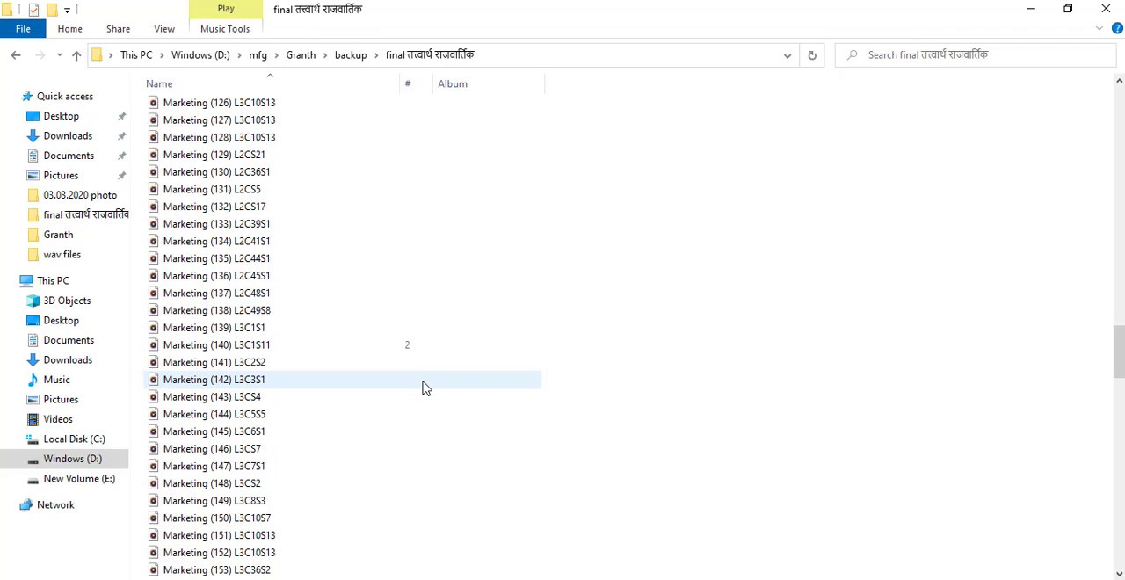
scroll(425, 387, "down", 19)
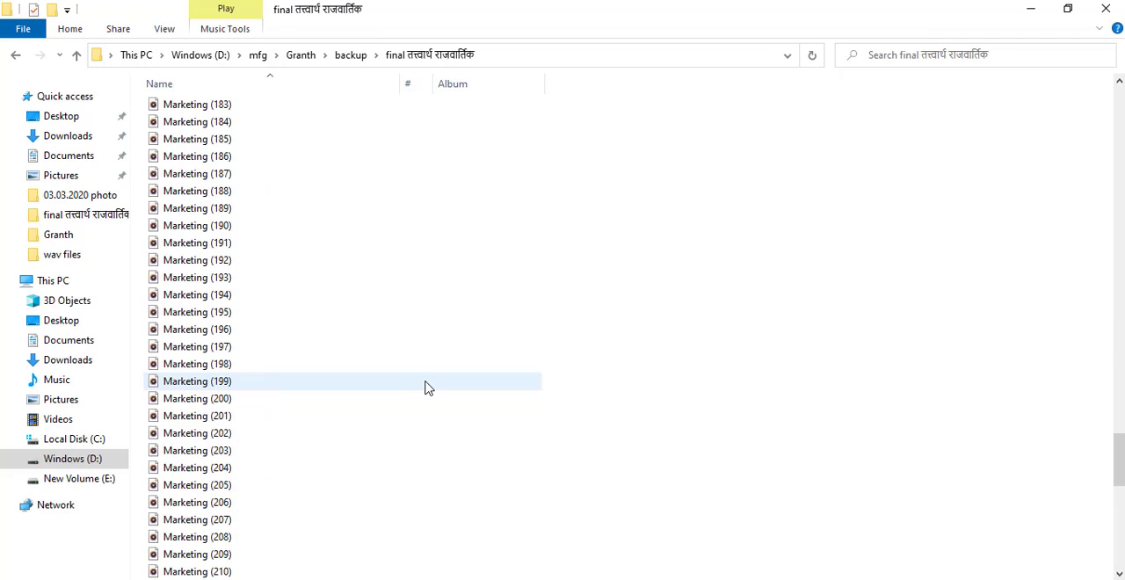
scroll(426, 386, "down", 14)
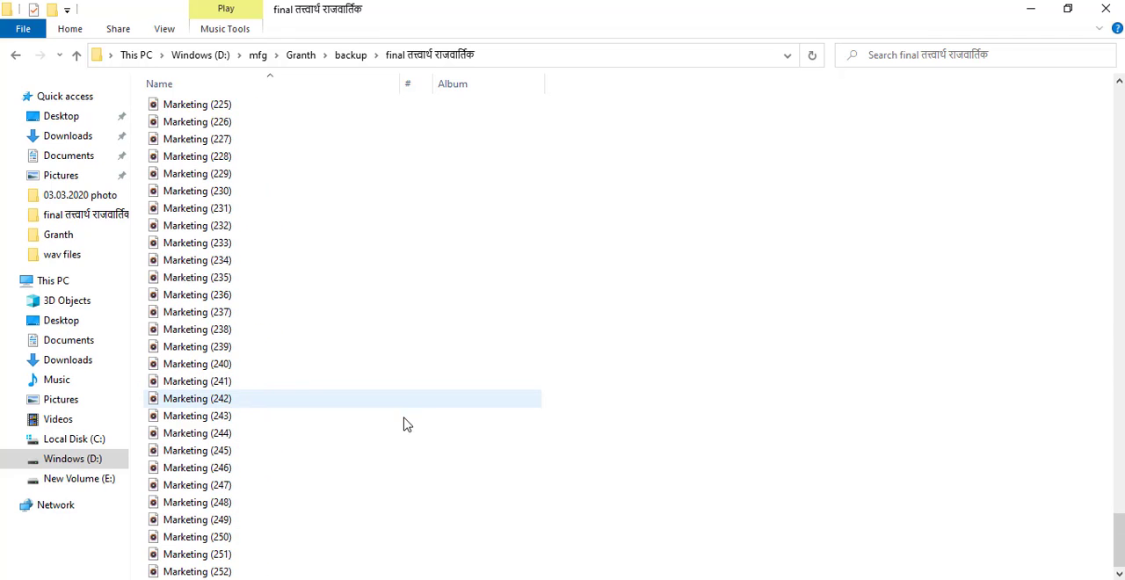
mouse_move(400, 509)
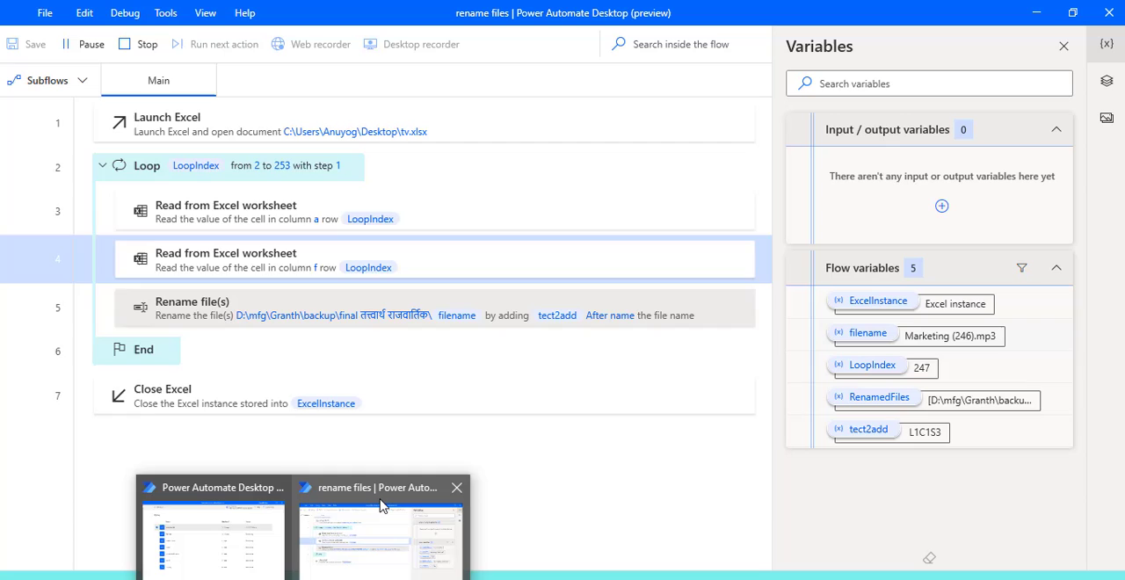
Check the finished flow in Power Automate Desktop and the renamed files in File Explorer, and switch to the PowerPoint slide show.
left_click(382, 505)
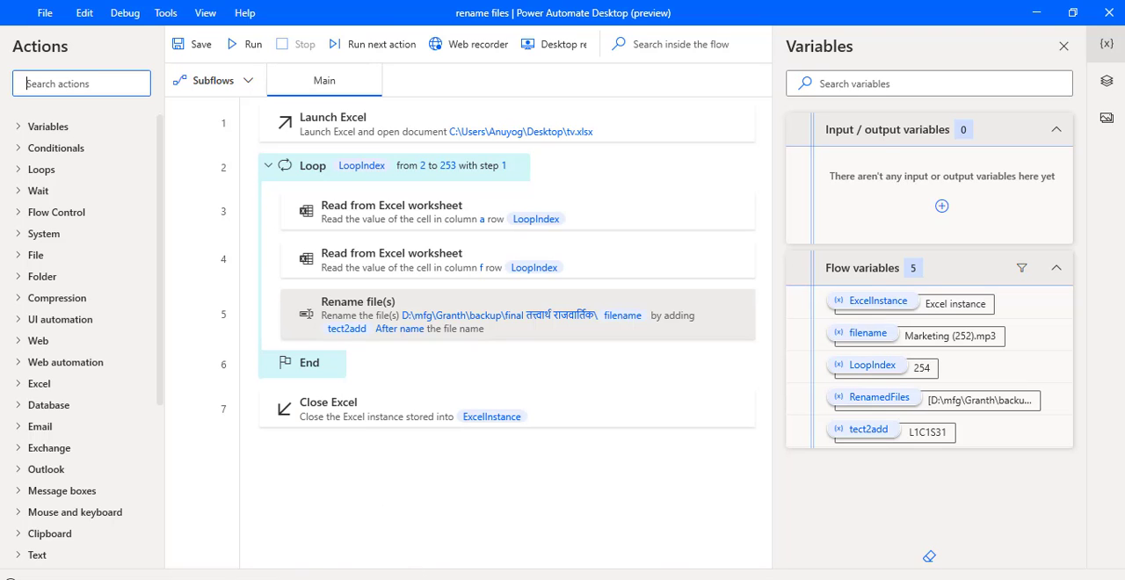
key("alt+Tab")
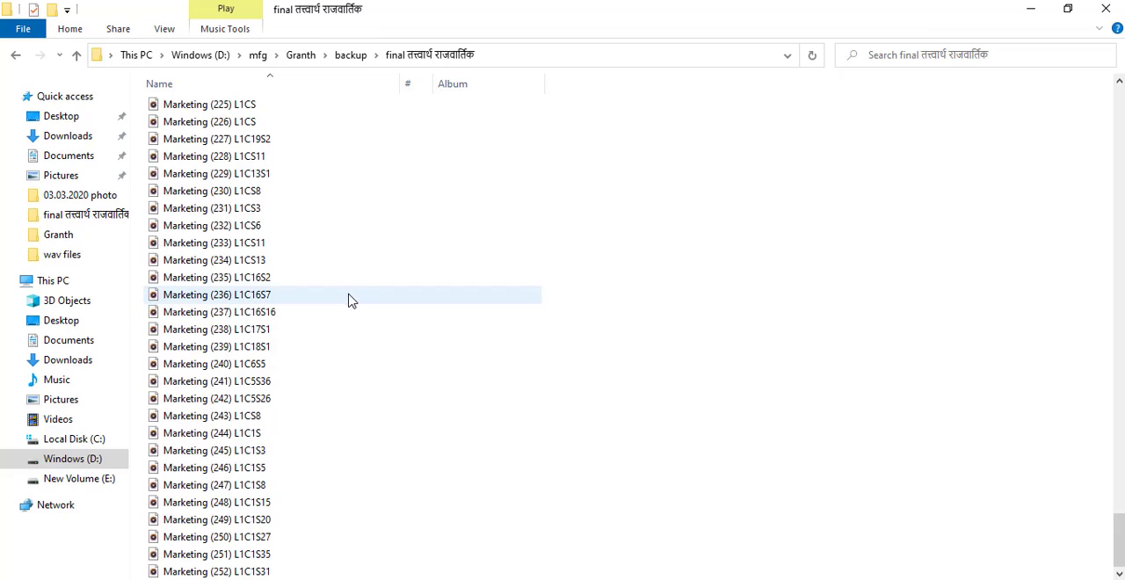
scroll(313, 448, "up", 10)
scroll(312, 448, "down", 10)
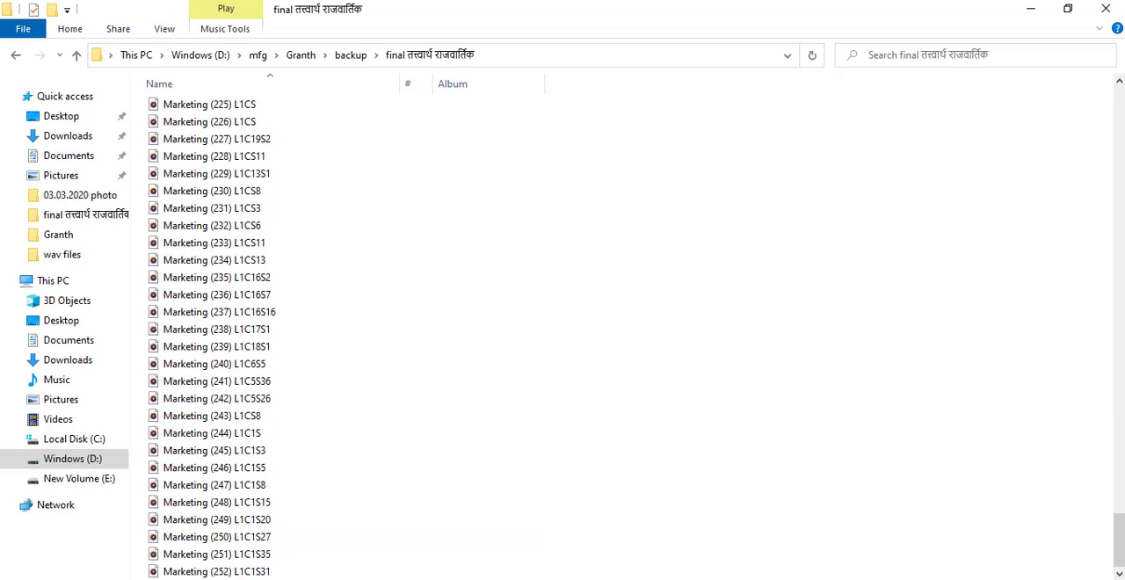
left_click(357, 552)
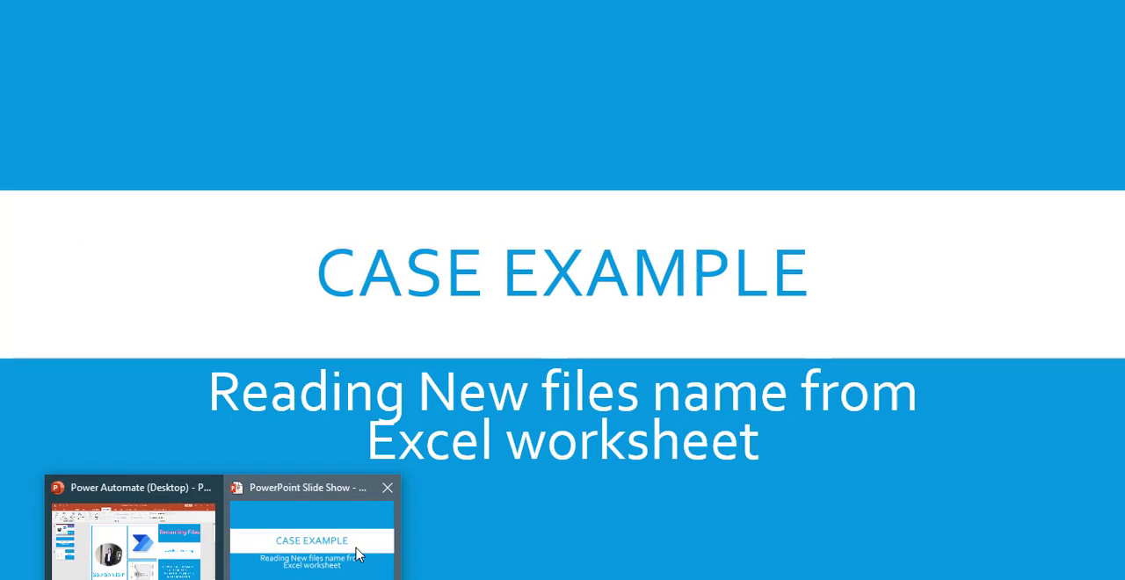